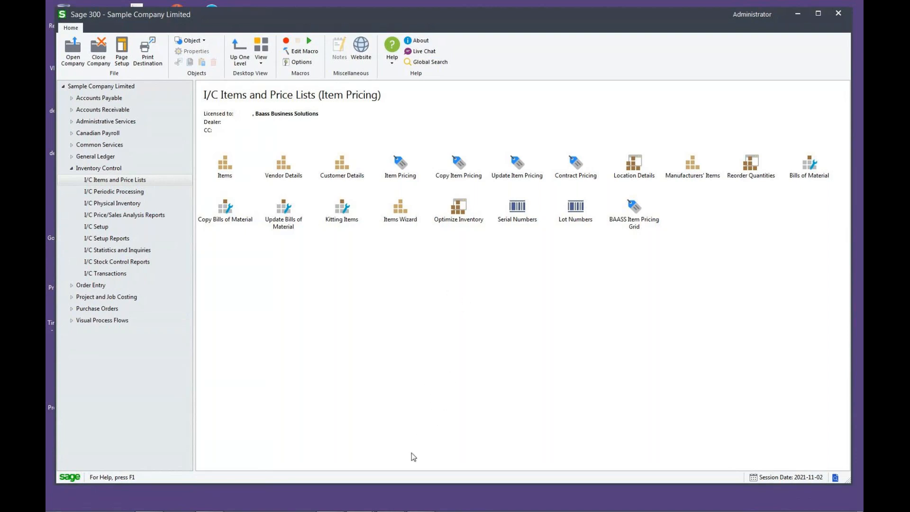
- Bring up the I/C Item Pricing window and review the price list codes set up for the Fluorescent Desk Lamp
left_click(389, 506)
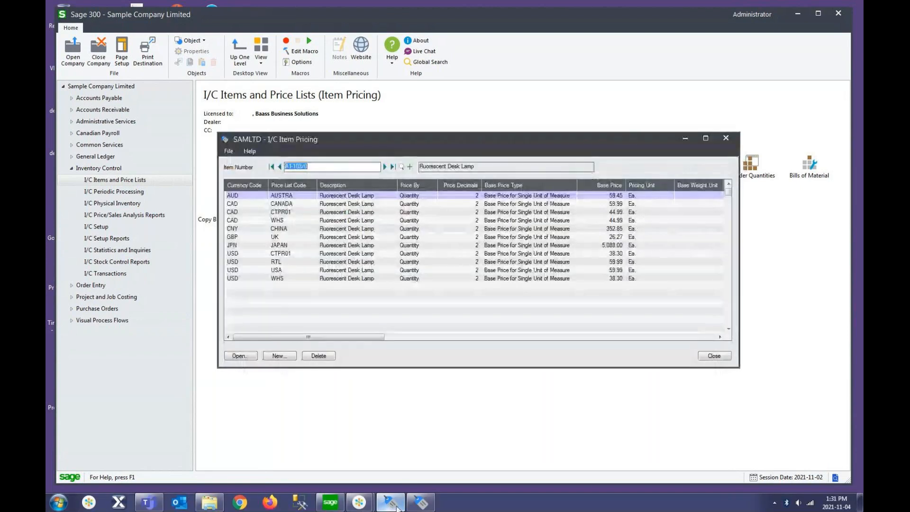
left_click_drag(431, 142, 466, 134)
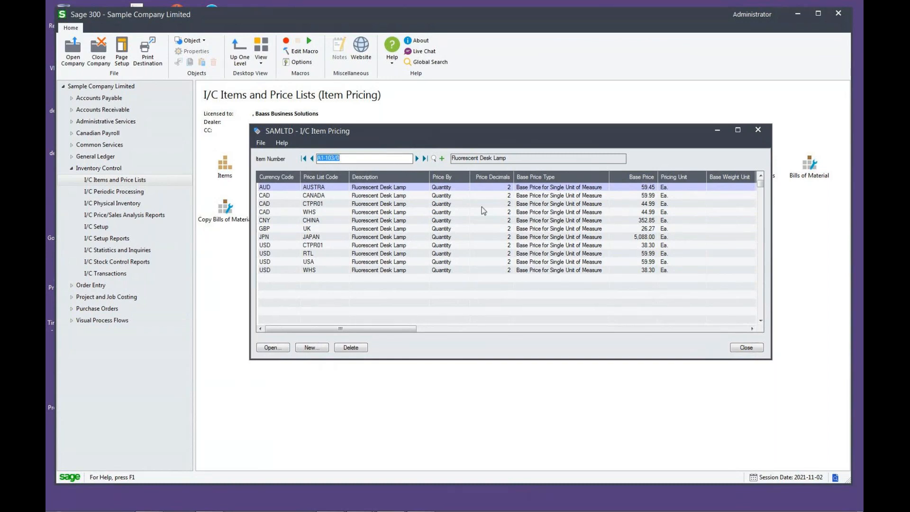
left_click(365, 190)
left_click(330, 199)
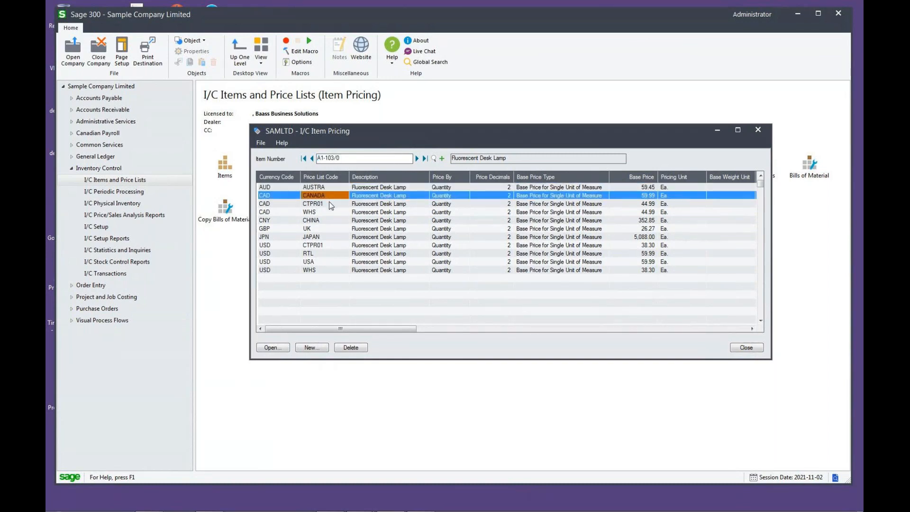
left_click(329, 204)
left_click(326, 213)
left_click(327, 220)
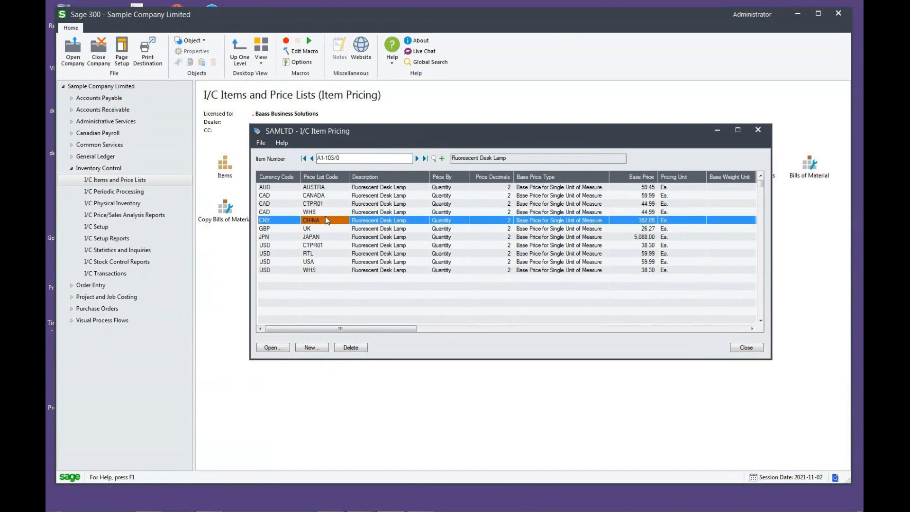
- Compare the Fluorescent Desk Lamp's base prices across its currencies and price lists, and minimize the window
left_click(630, 220)
left_click(632, 228)
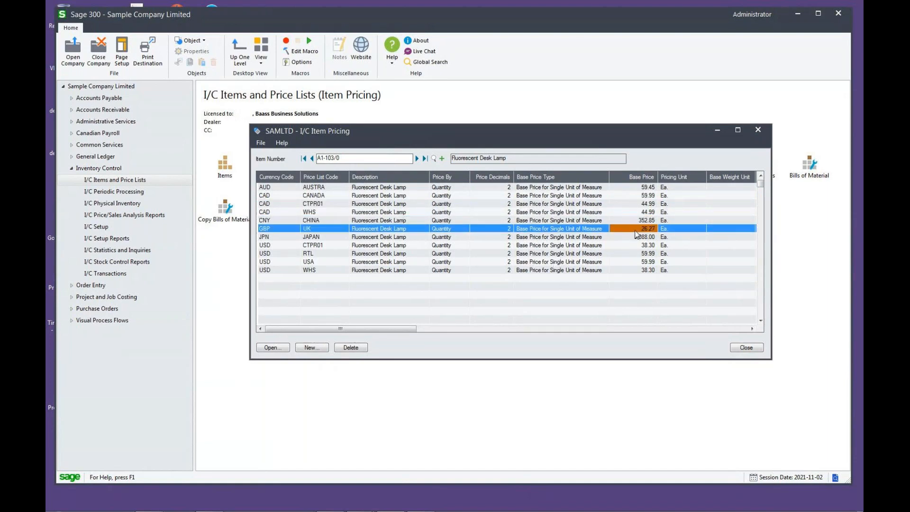
left_click(634, 237)
left_click(635, 246)
left_click(638, 254)
left_click(639, 262)
left_click(637, 270)
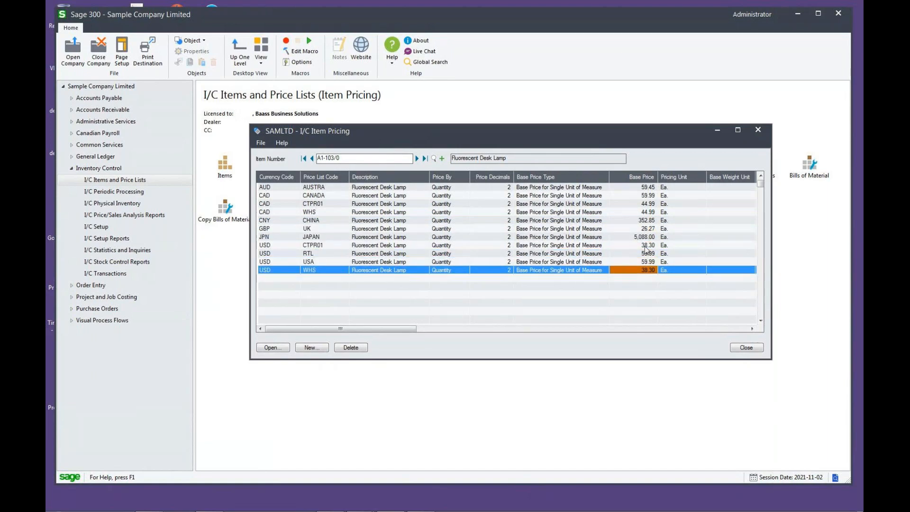
left_click(629, 187)
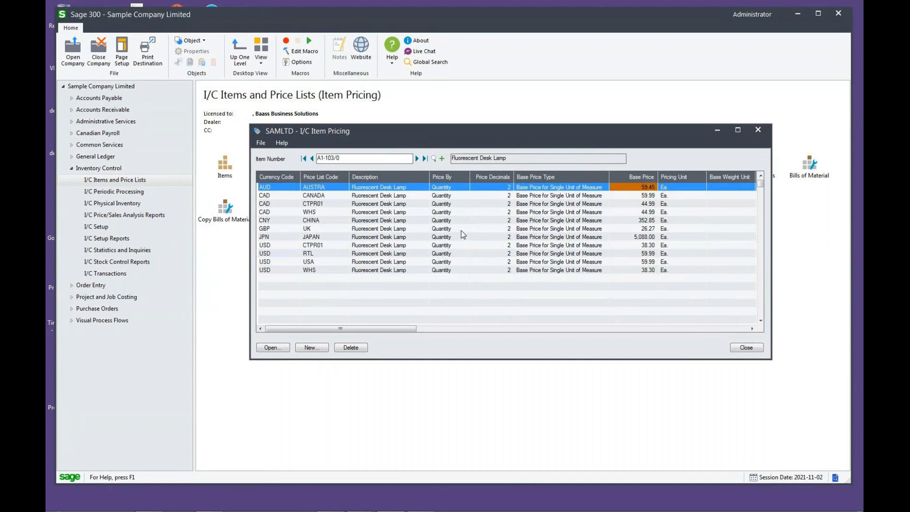
left_click(717, 130)
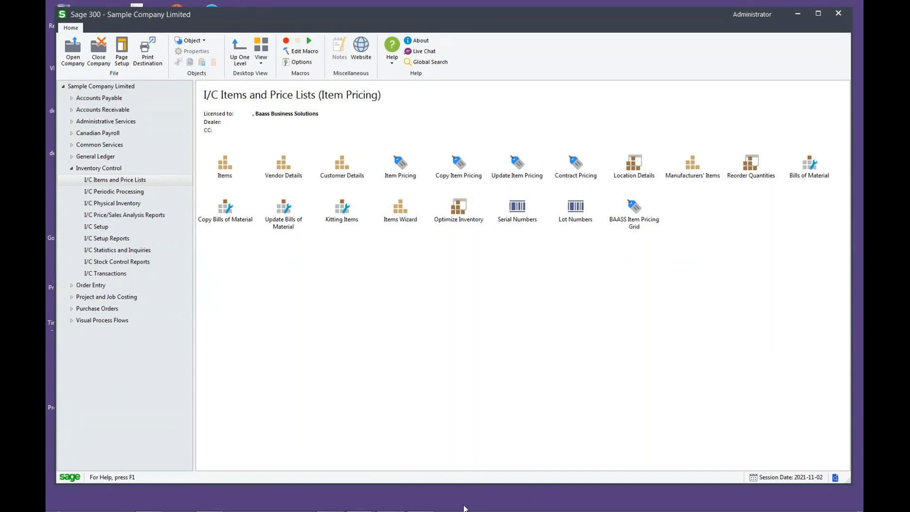
- Bring up the Item Pricing grid window and check its additional category range and last-modified date filters
left_click(422, 502)
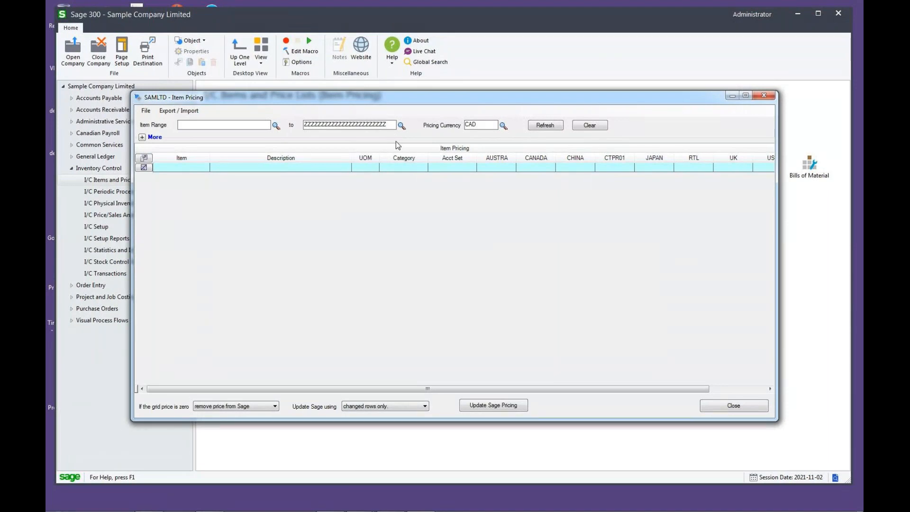
left_click(486, 124)
left_click(142, 138)
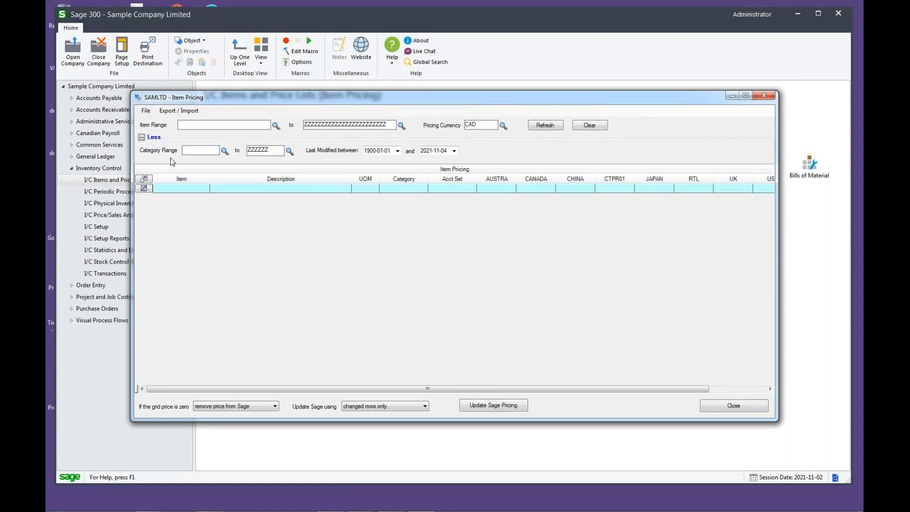
left_click(200, 151)
left_click(141, 137)
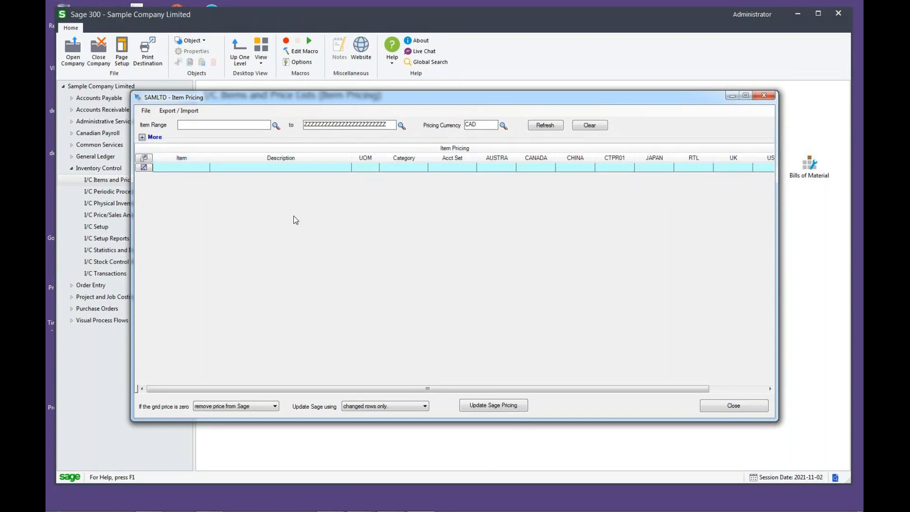
- Load the full item range in CAD into the grid and review the Item, Description, UOM, Category and Acct Set columns
left_click(548, 124)
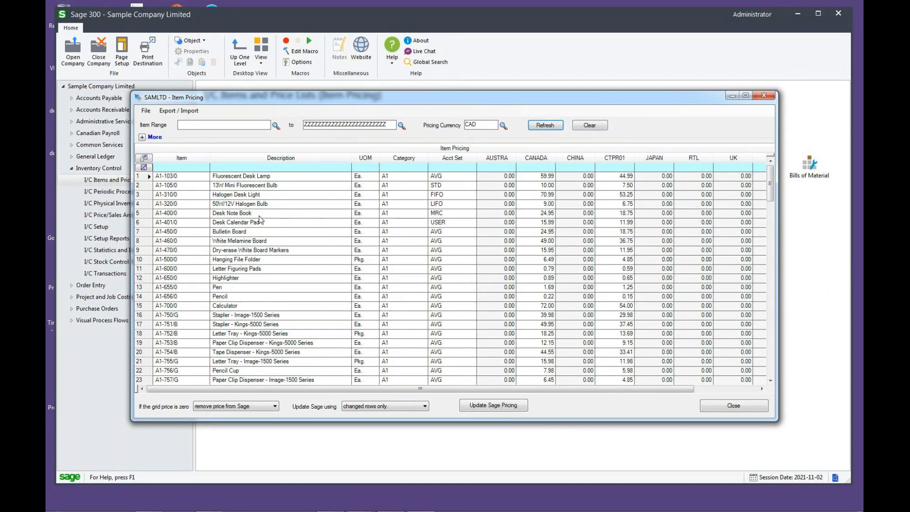
left_click(174, 160)
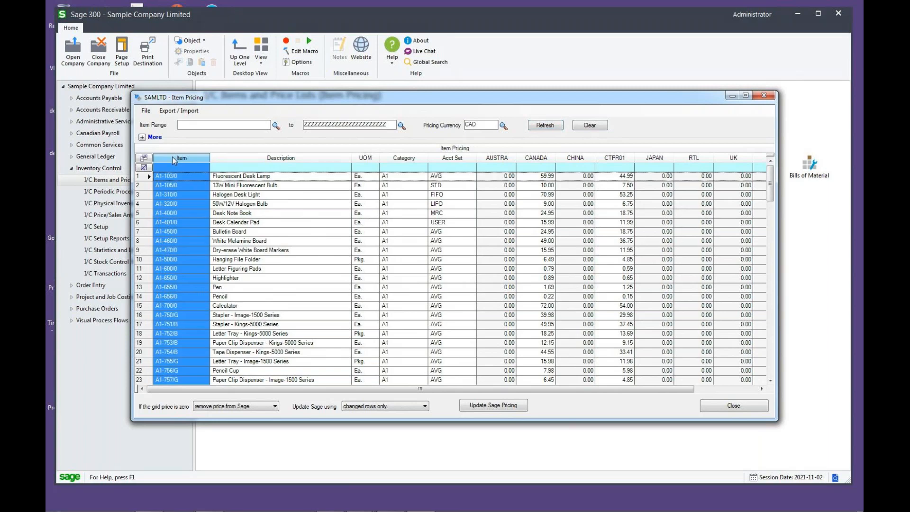
left_click(277, 158)
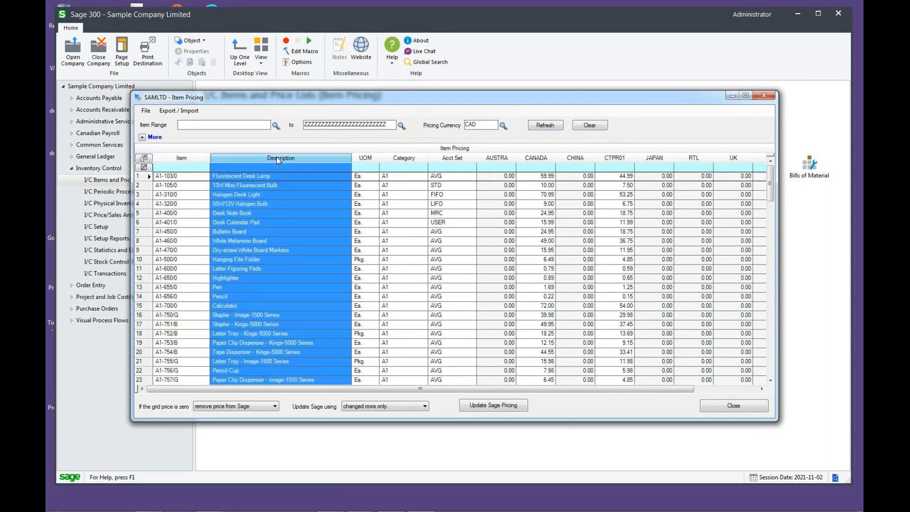
left_click(363, 157)
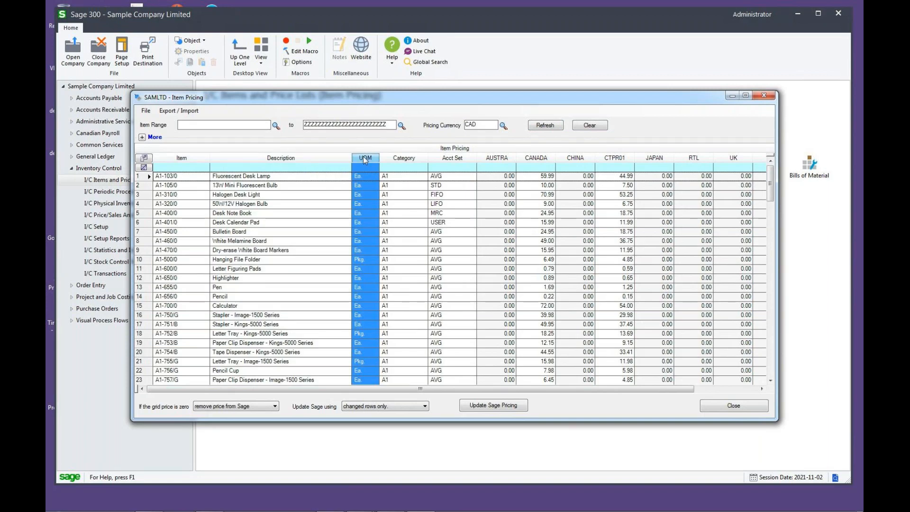
left_click(406, 159)
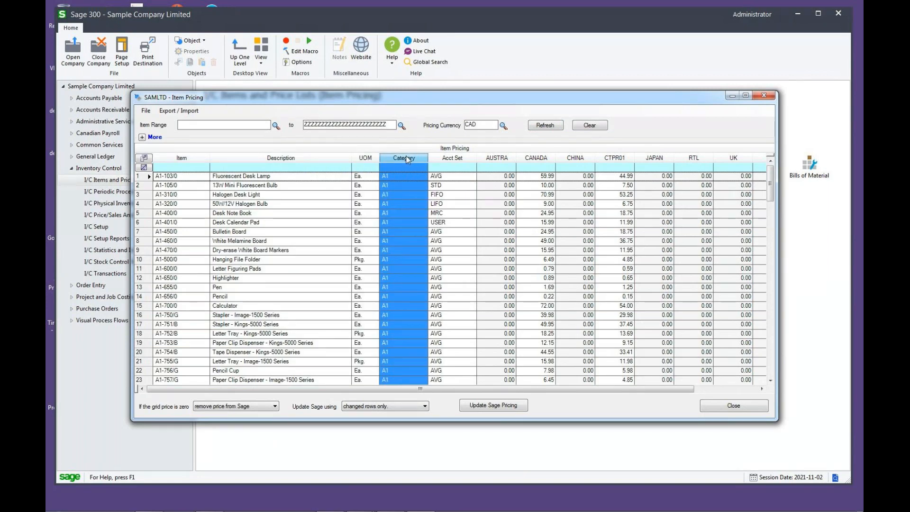
left_click(448, 157)
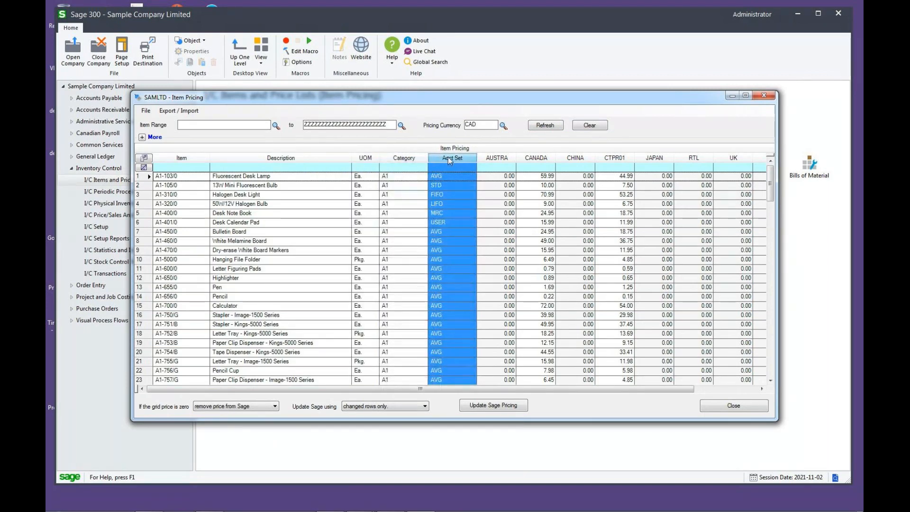
left_click(186, 188)
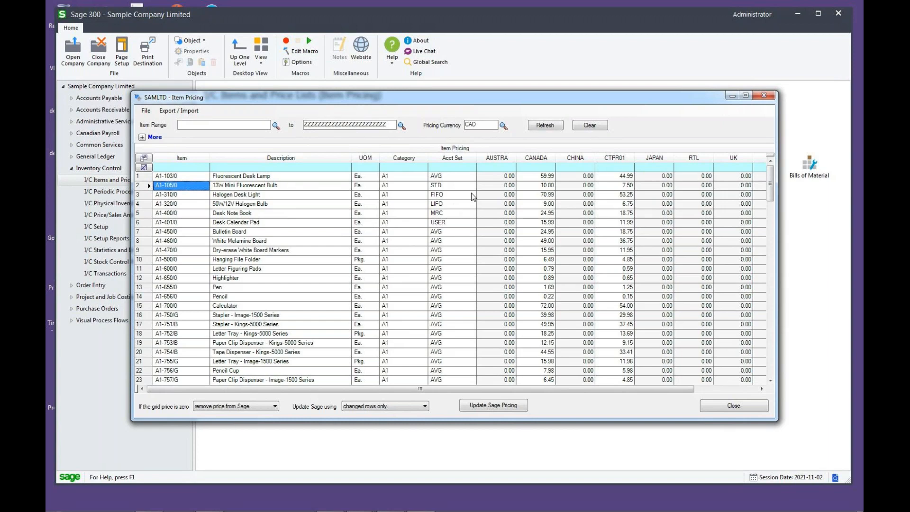
- Examine the price list columns and the items' prices in the CANADA column against the pricing currency
left_click_drag(585, 389, 653, 391)
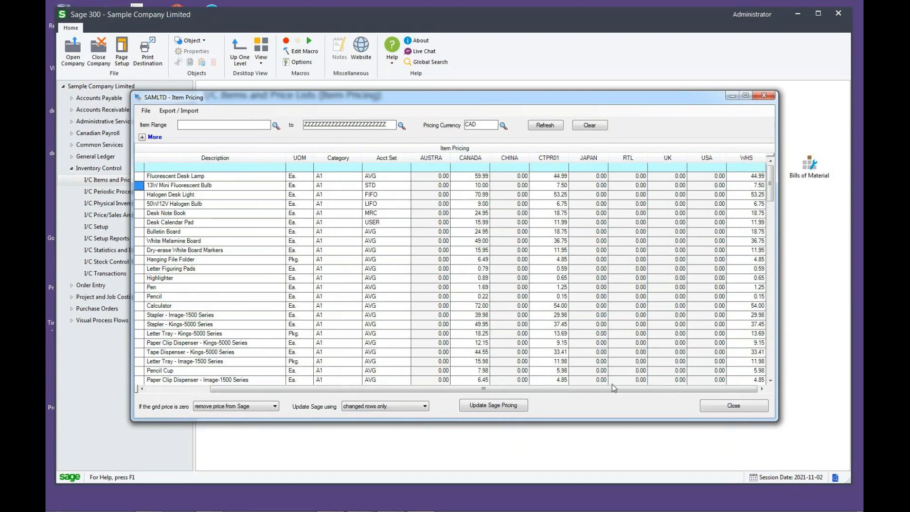
left_click_drag(606, 391, 536, 389)
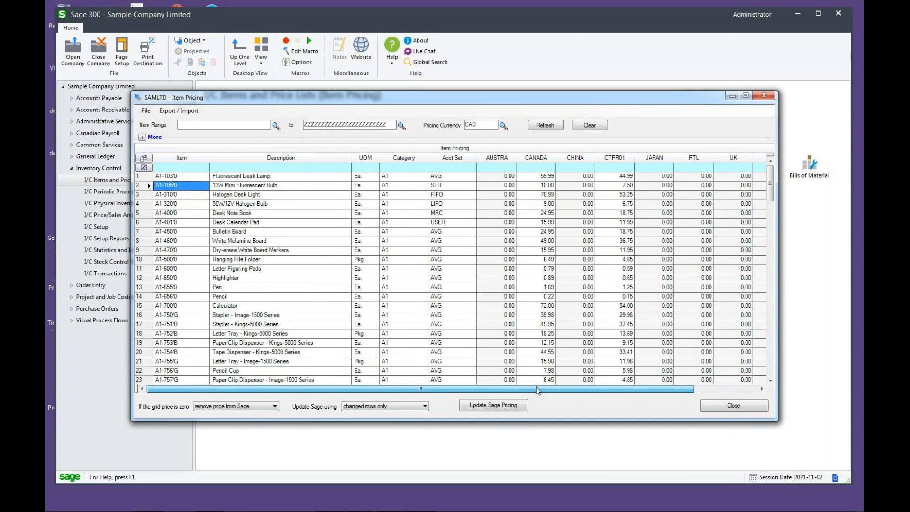
left_click(538, 176)
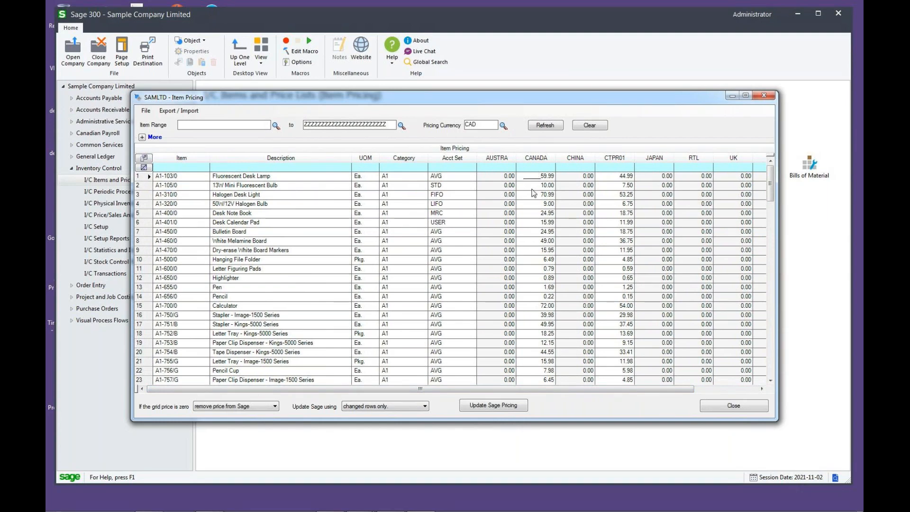
left_click(533, 196)
left_click(535, 224)
left_click(494, 187)
key("Tab")
left_click(483, 124)
left_click(532, 179)
left_click(481, 125)
left_click(532, 178)
left_click(534, 240)
left_click(534, 260)
left_click(534, 177)
left_click(533, 187)
left_click(540, 178)
- Move the AUSTRA column to just after USA and the WHS column to just after CANADA
left_click_drag(609, 389, 678, 387)
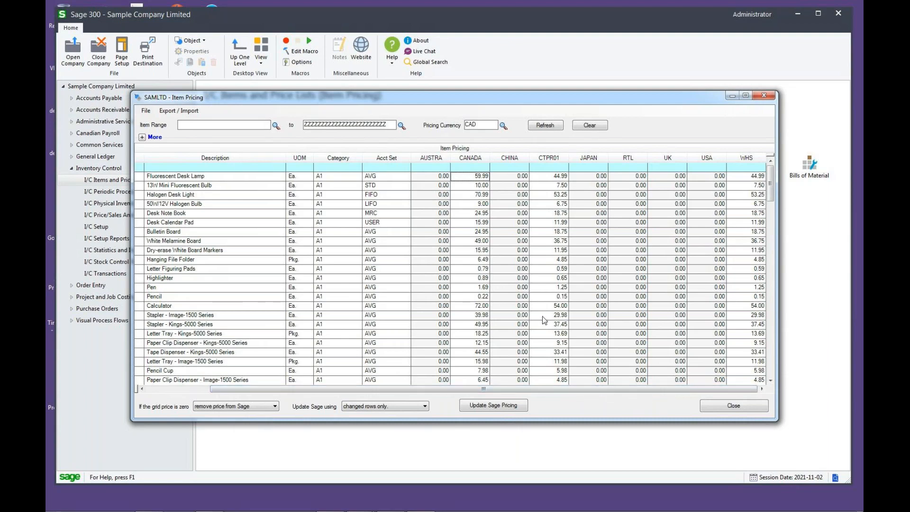
left_click(432, 158)
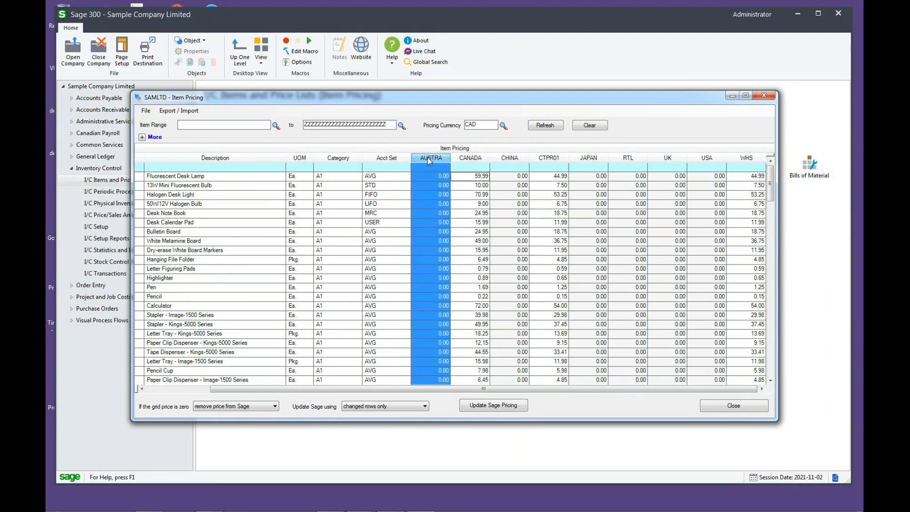
left_click_drag(428, 158, 722, 161)
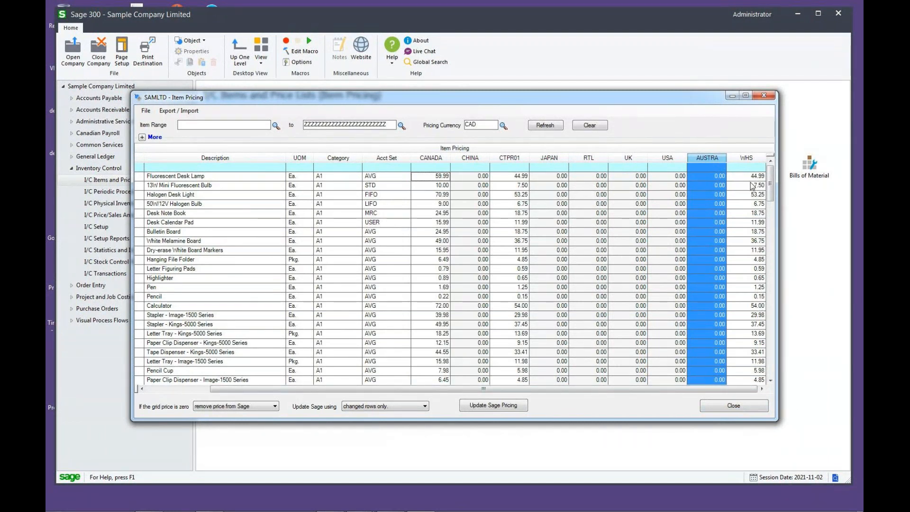
left_click(747, 159)
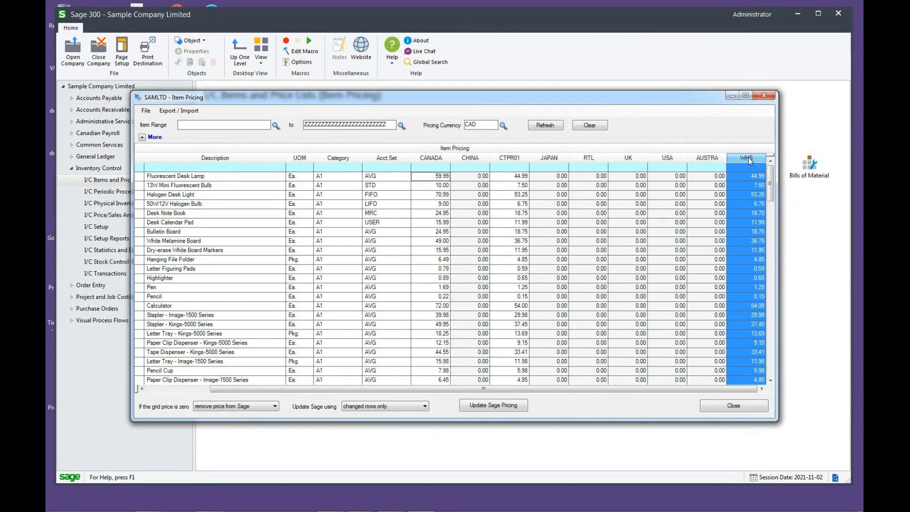
left_click_drag(729, 163, 462, 164)
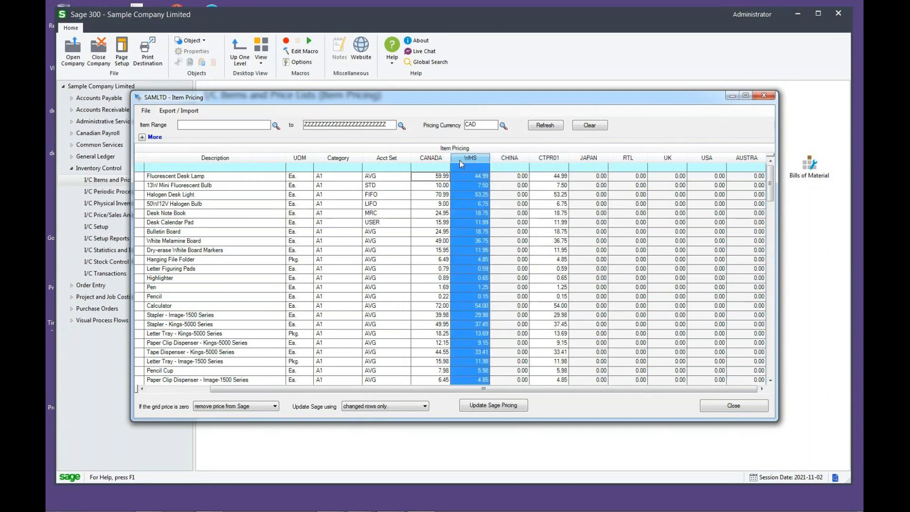
- Move the CHINA column between the CTPR01 and JAPAN columns
left_click(501, 157)
left_click_drag(506, 158, 572, 161)
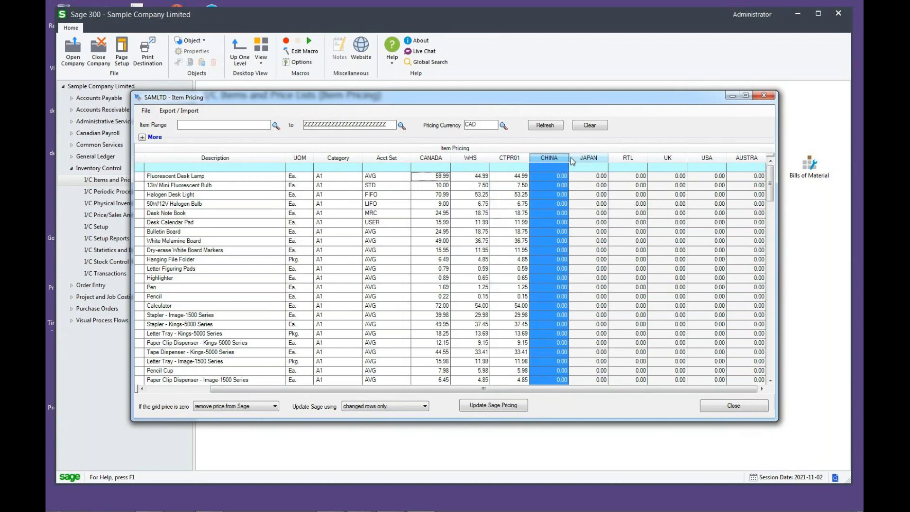
left_click(429, 179)
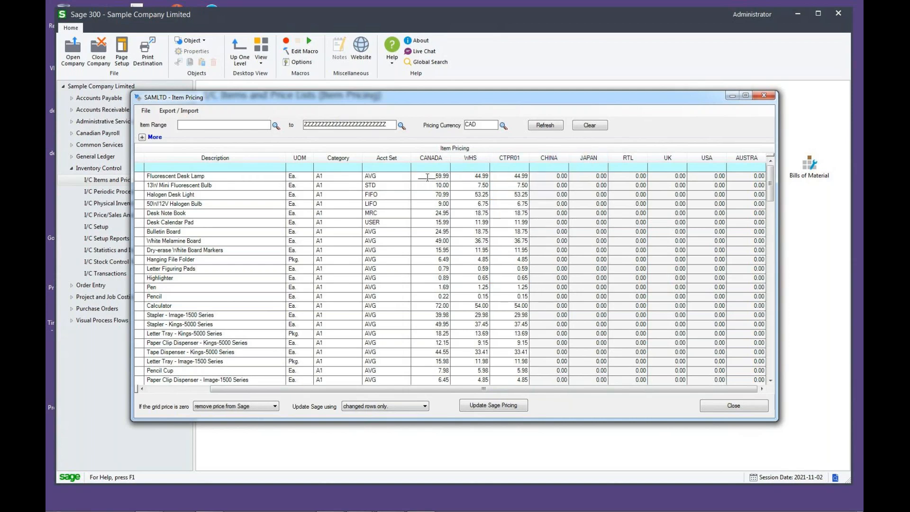
left_click(393, 179)
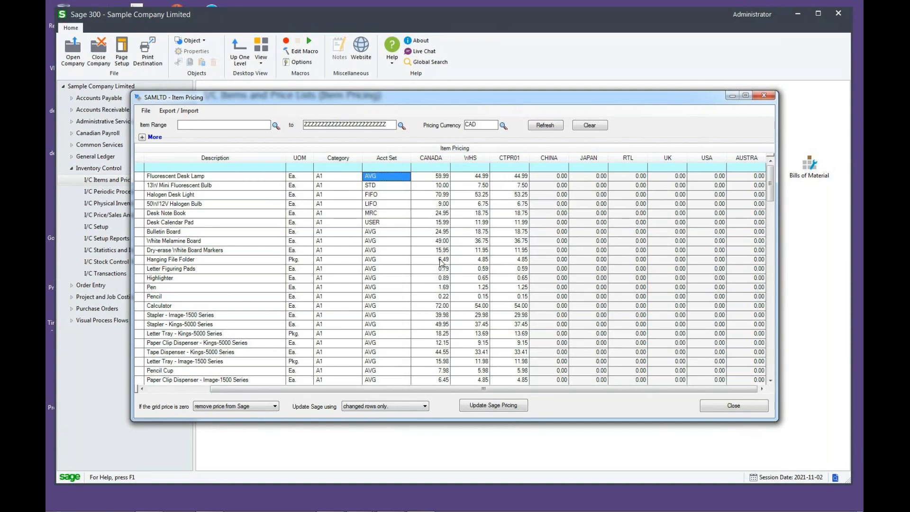
left_click_drag(525, 388, 458, 389)
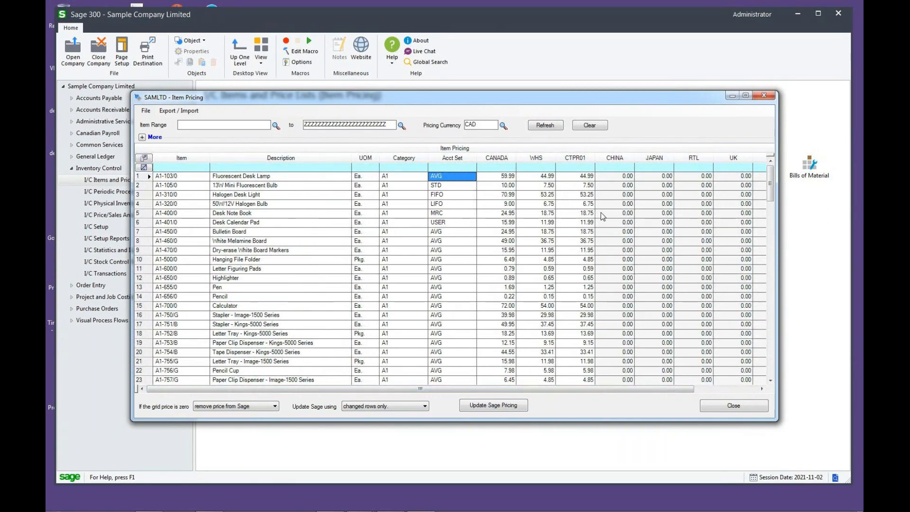
- Hide the CHINA, JAPAN, RTL, UK, USA and AUSTRA columns from the pricing grid using the Field Chooser
left_click(144, 158)
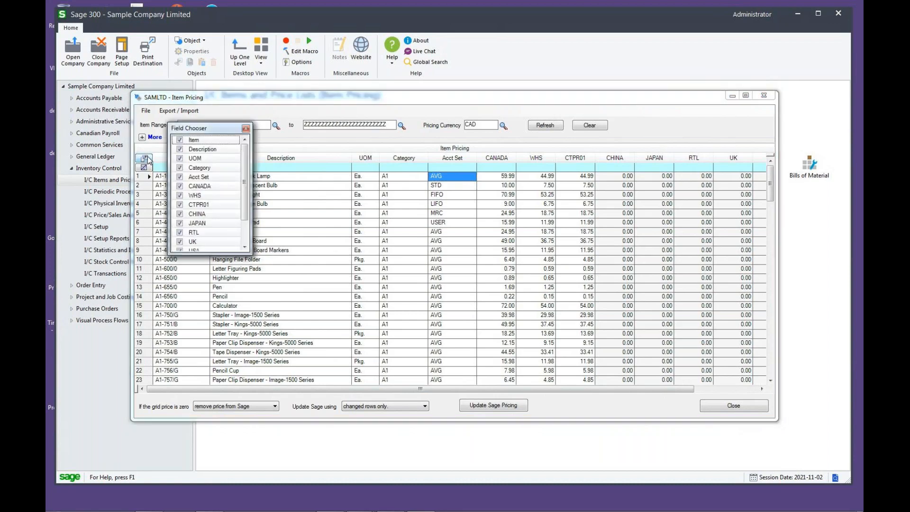
left_click_drag(246, 180, 249, 205)
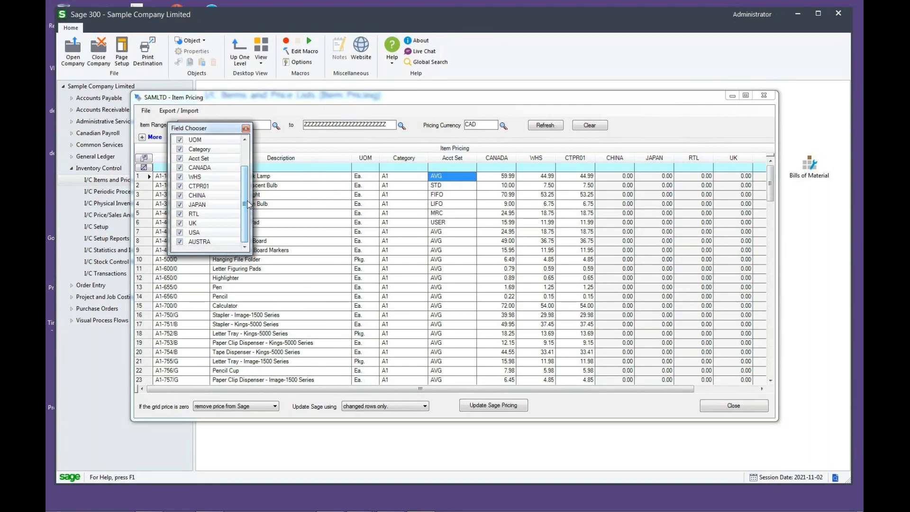
left_click_drag(252, 253, 275, 293)
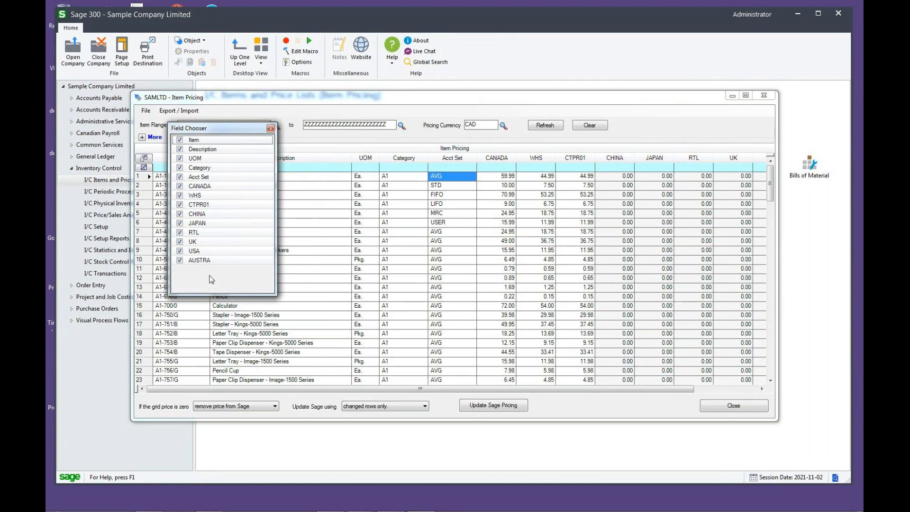
left_click(180, 214)
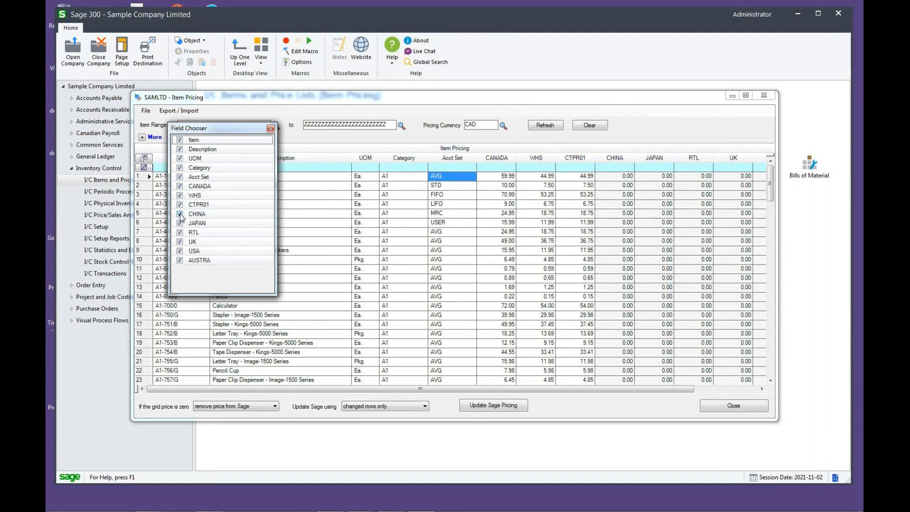
left_click(180, 223)
left_click(180, 233)
left_click(180, 242)
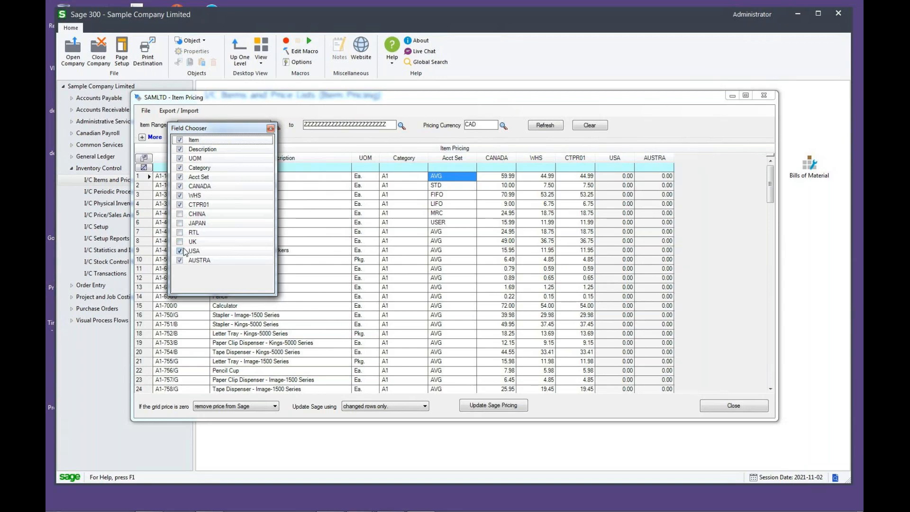
left_click(180, 250)
left_click(180, 260)
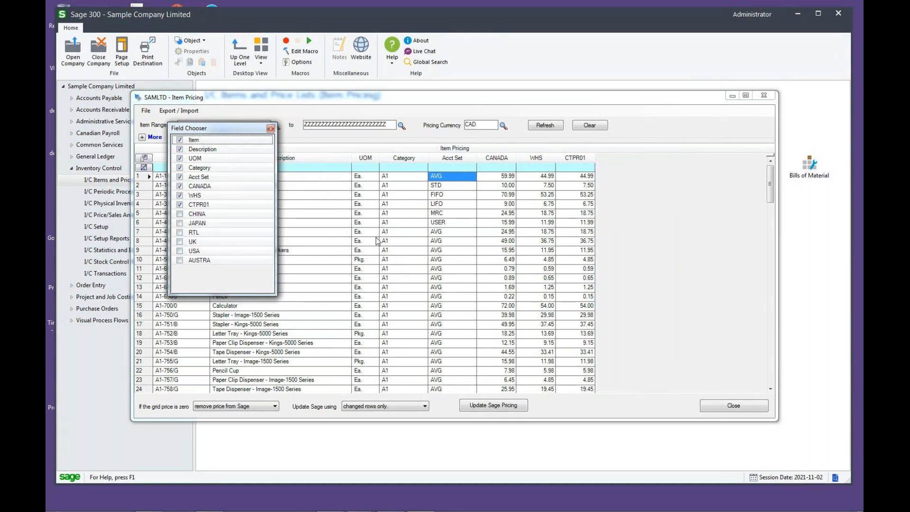
left_click(271, 128)
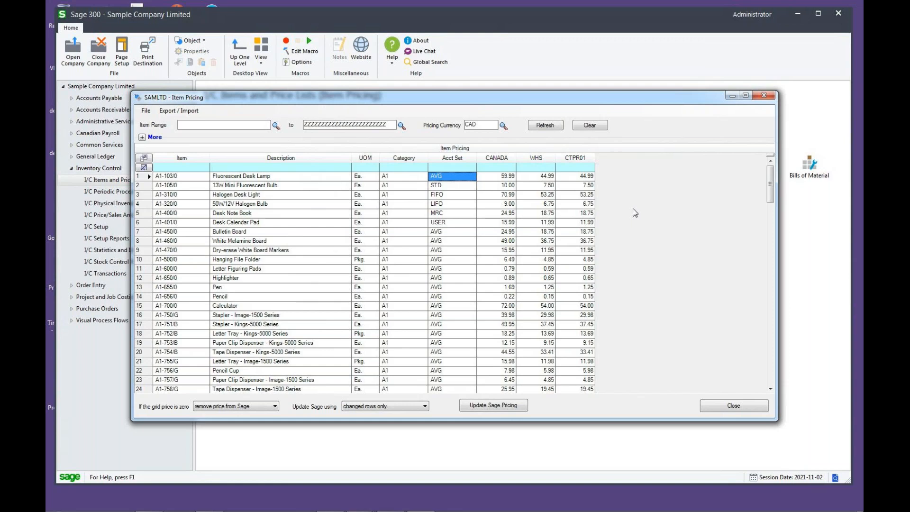
- Close the pricing grid, reopen the BAASS Item Pricing Grid and load all items with CAD as the pricing currency
left_click(721, 405)
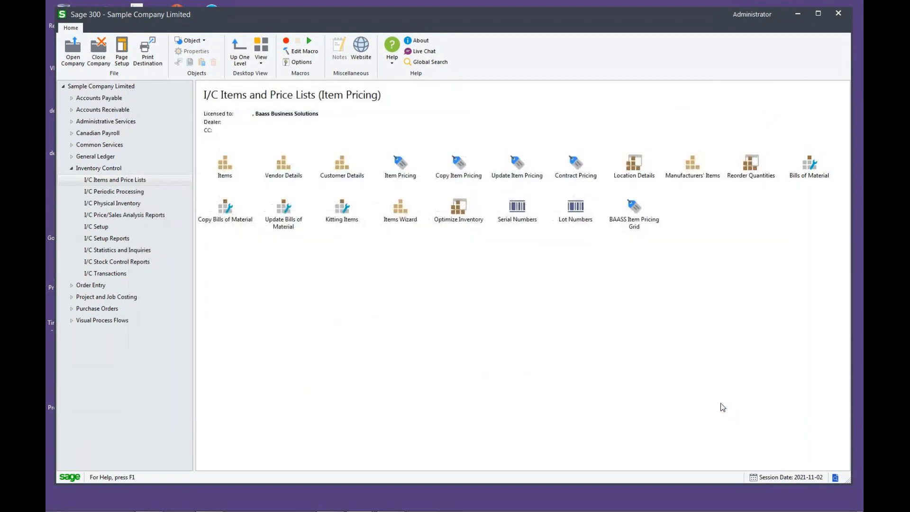
left_click(636, 222)
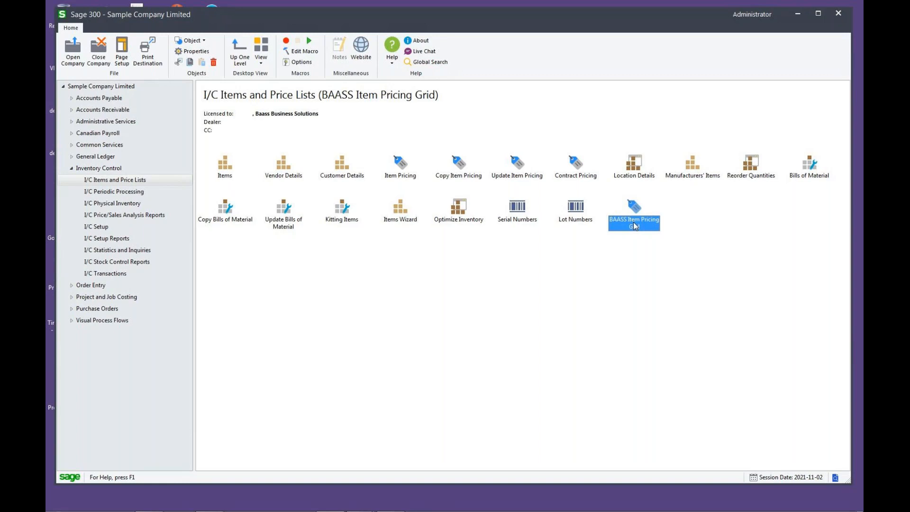
double_click(633, 222)
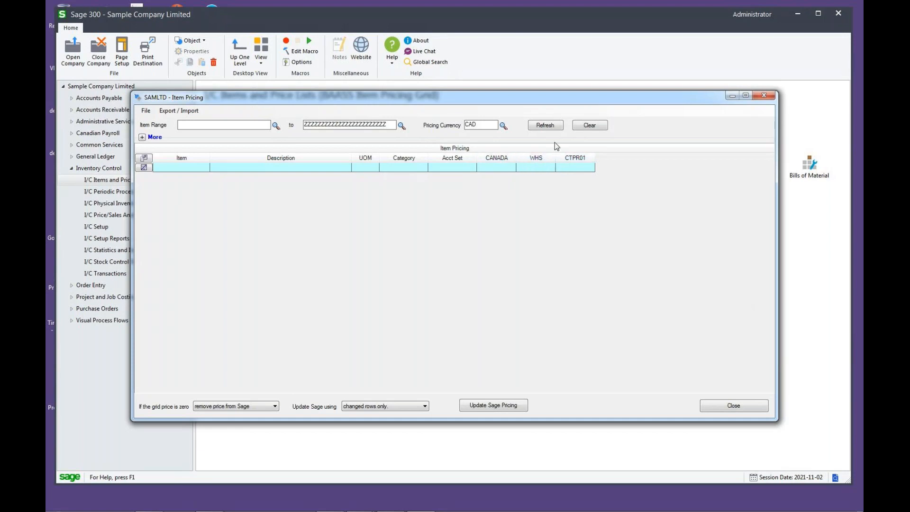
left_click(555, 126)
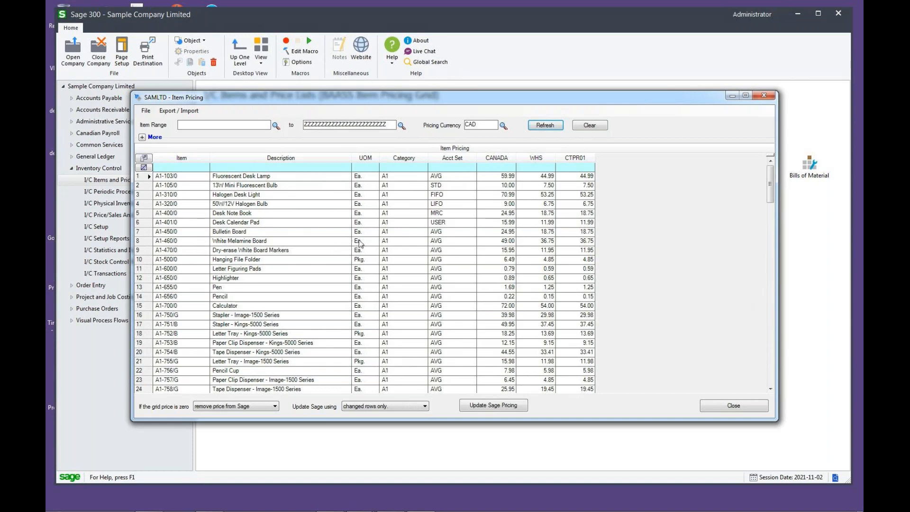
- Examine the CANADA, WHS and CTPR01 price columns and the prices of item A1-105/0
left_click(507, 176)
left_click(506, 160)
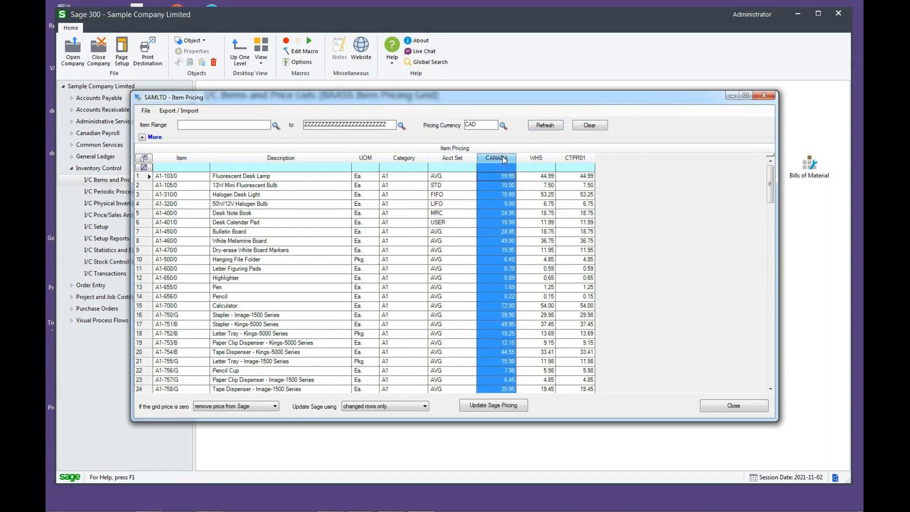
left_click(538, 160)
left_click(577, 161)
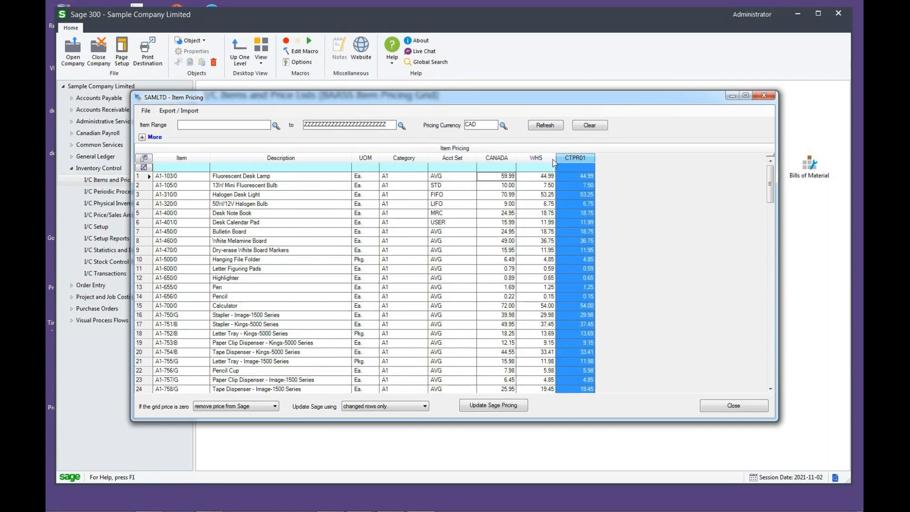
left_click(498, 158)
left_click(493, 177)
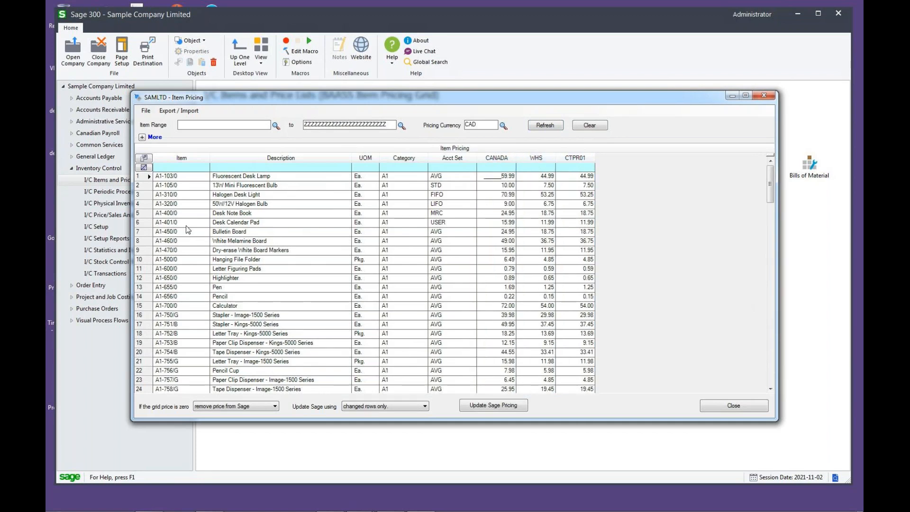
left_click(175, 188)
left_click(491, 188)
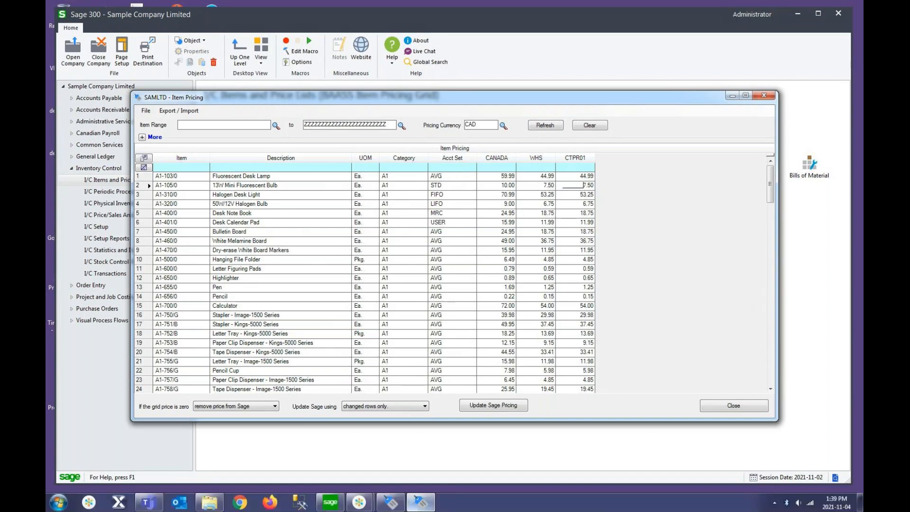
- Look up item A1-105/0 in the I/C Item Pricing window and check its CAD price list entries against the grid
left_click(390, 507)
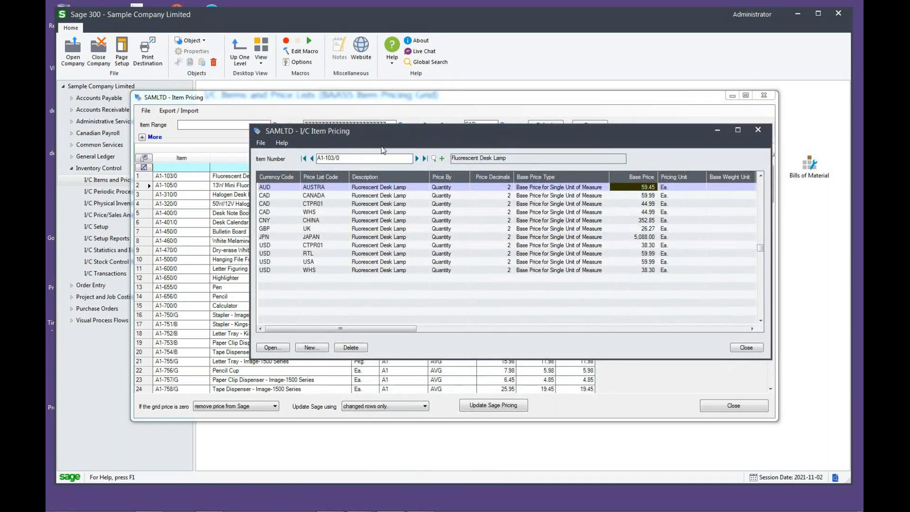
left_click_drag(383, 129, 381, 132)
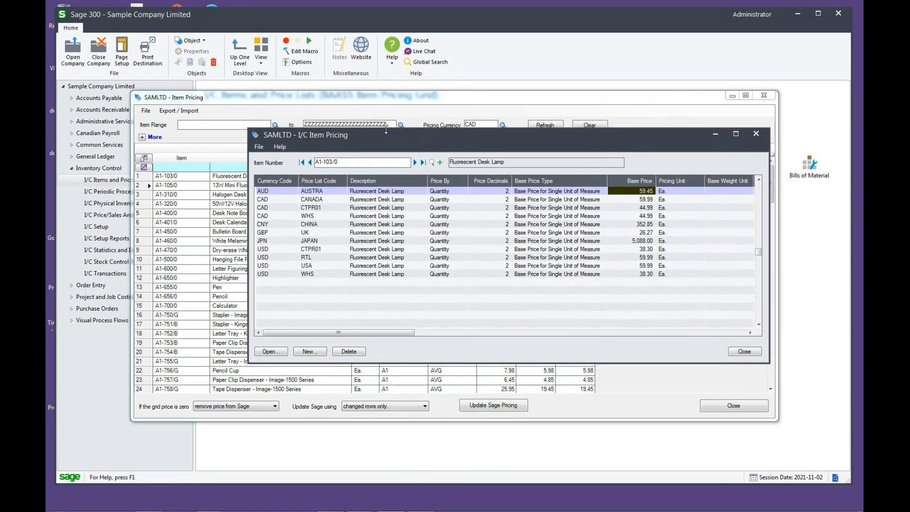
left_click(414, 163)
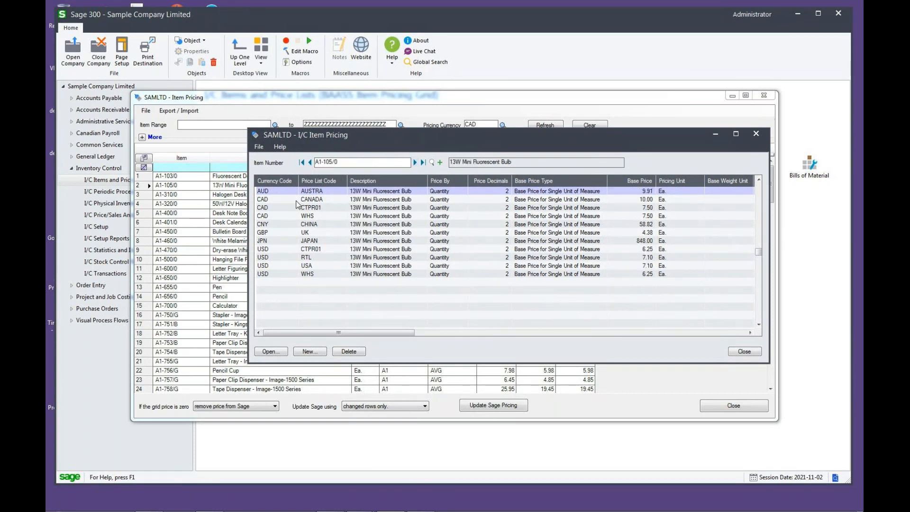
left_click(320, 200)
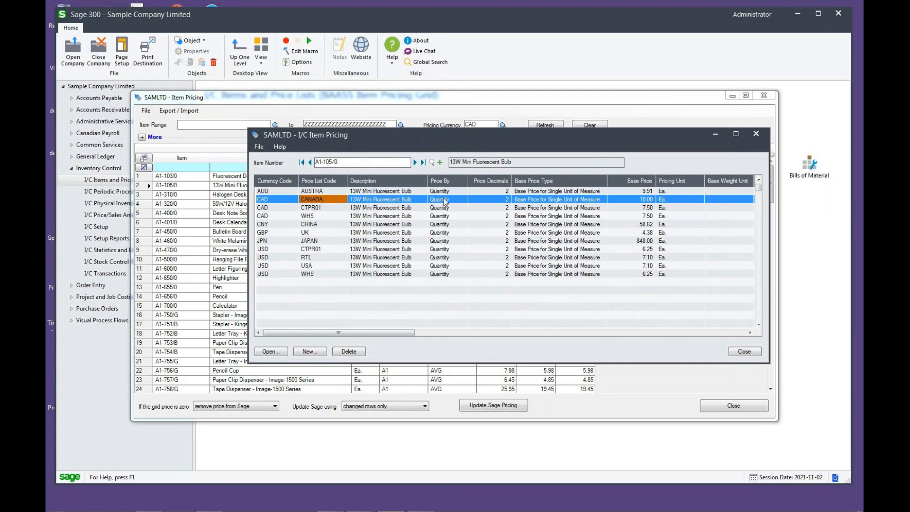
left_click(571, 200)
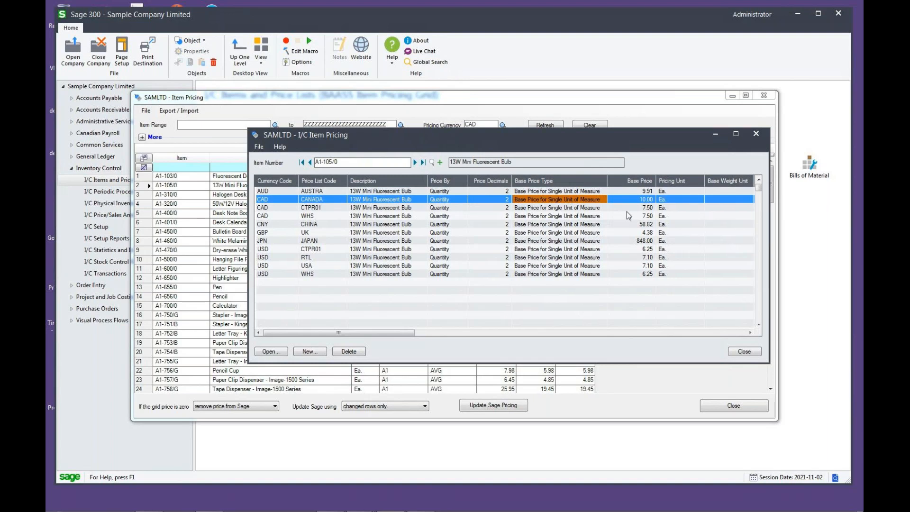
left_click(716, 134)
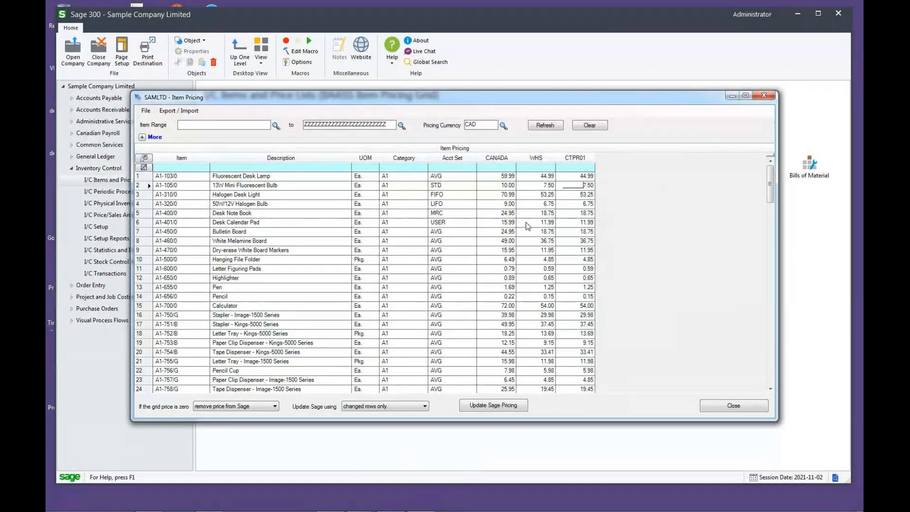
- Show the CHINA column in the pricing grid using the Field Chooser and select item A1-105/0's CHINA price
left_click(144, 158)
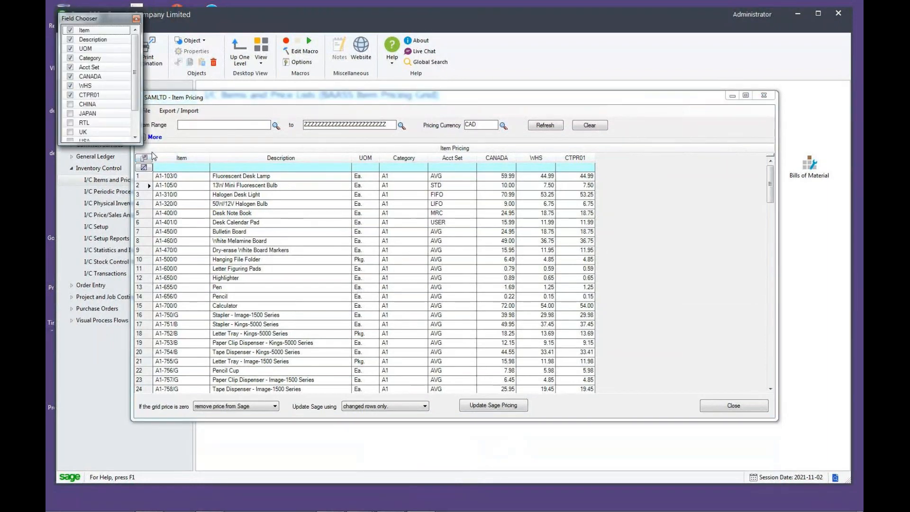
scroll(136, 107, "down", 1)
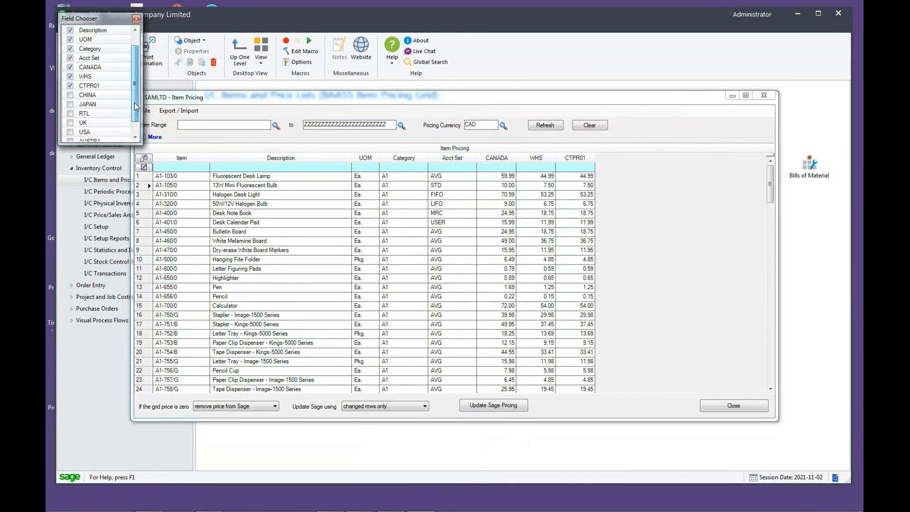
left_click(70, 97)
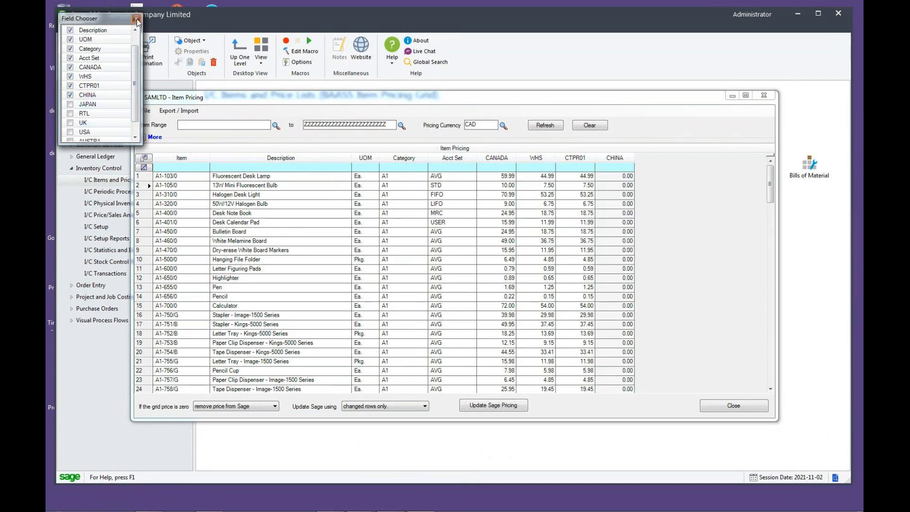
left_click(136, 18)
left_click(604, 186)
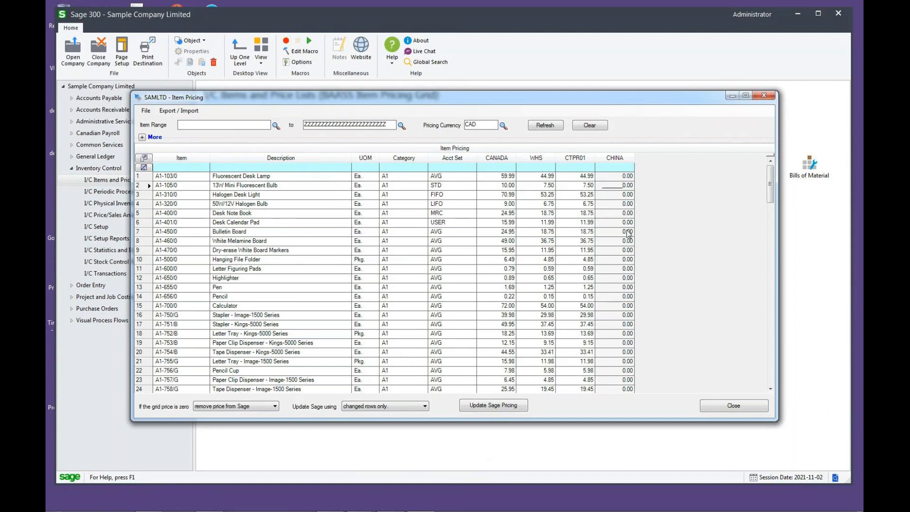
- Check the currency code of item A1-105/0's CHINA price list in the I/C Item Pricing window
mouse_move(420, 510)
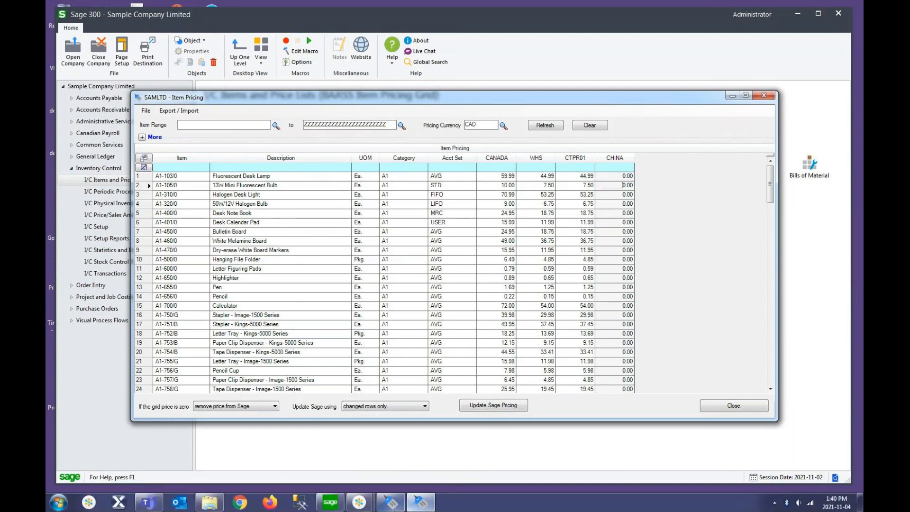
left_click(392, 509)
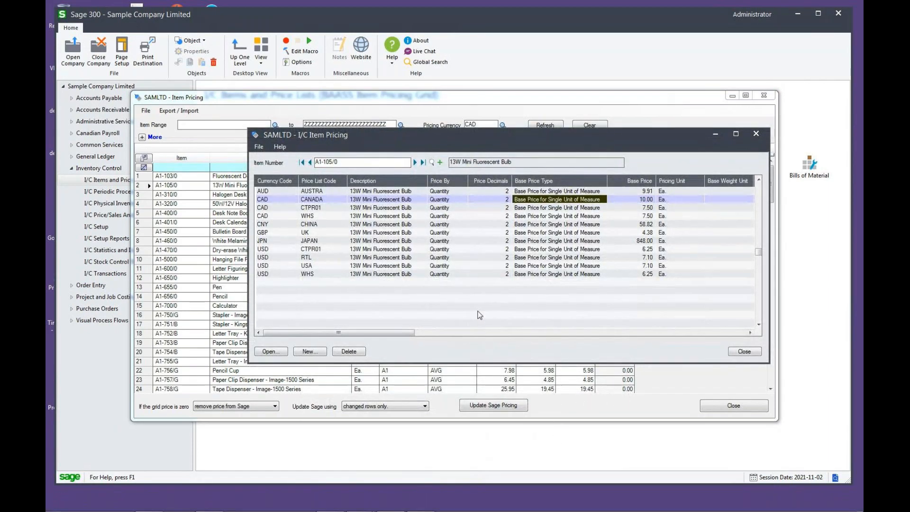
left_click(322, 226)
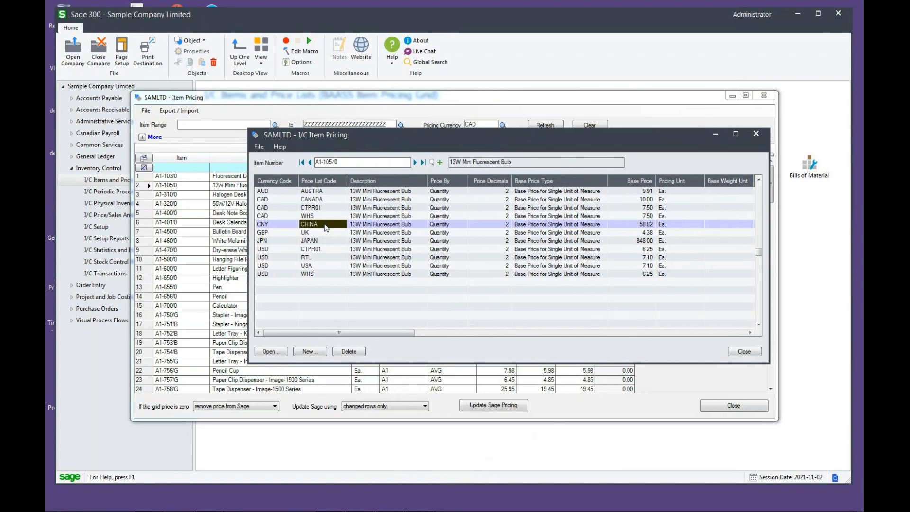
left_click(283, 225)
left_click(717, 136)
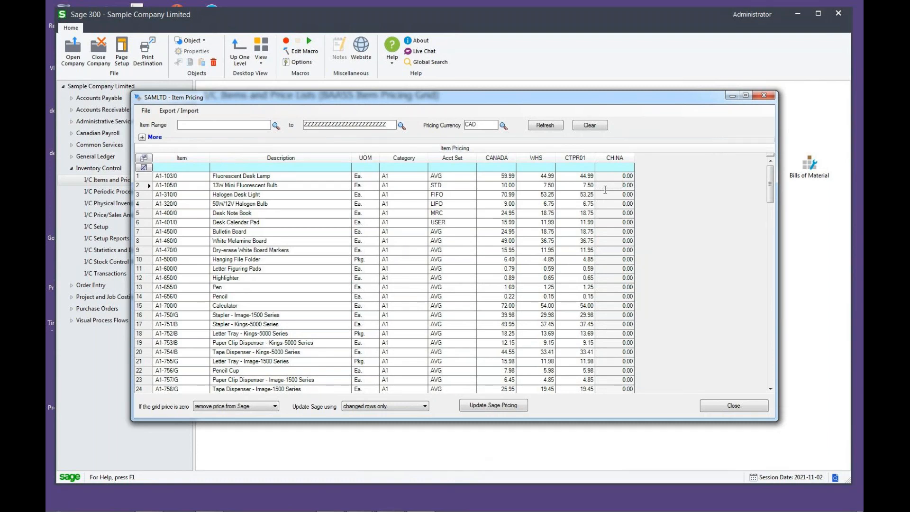
- Set the CHINA and CANADA prices of item A1-105/0 to 12.50 in the pricing grid
key("Left")
key("Right")
type("12.50")
key("Left")
key("Left")
key("Left")
type("12.50")
key("Tab")
- Set the WHS and CTPR01 prices of item A1-105/0 to 9.50
type("9.50")
key("Tab")
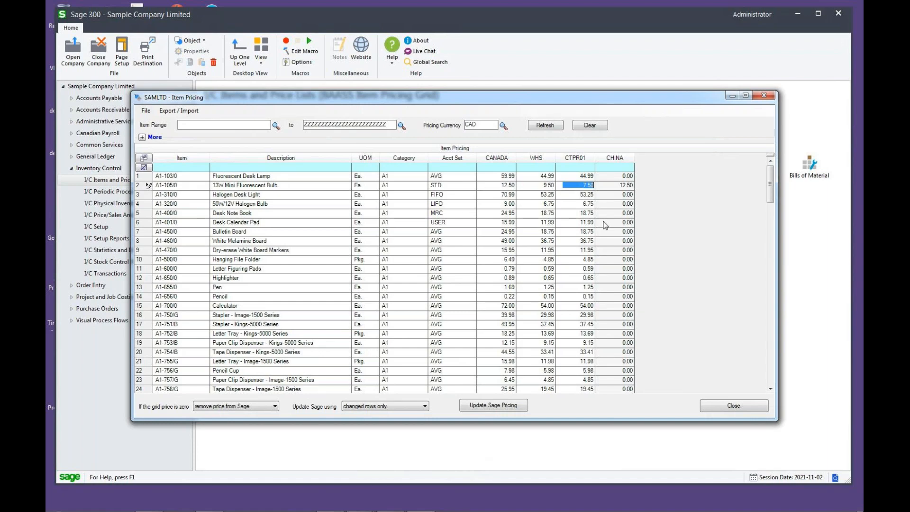
type("9.50")
key("Tab")
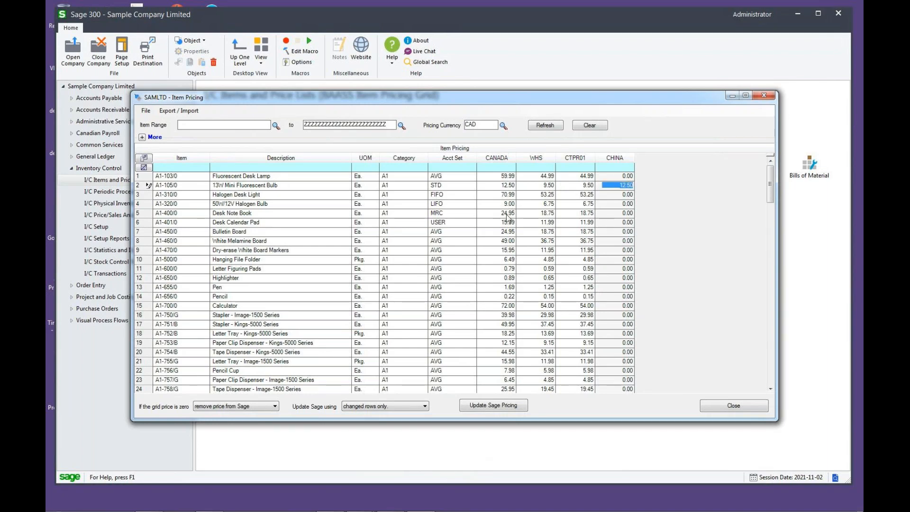
- Review the edited prices of item A1-105/0 across the price list columns
key("shift+Tab")
key("shift+Tab")
key("shift+Tab")
key("shift+Tab")
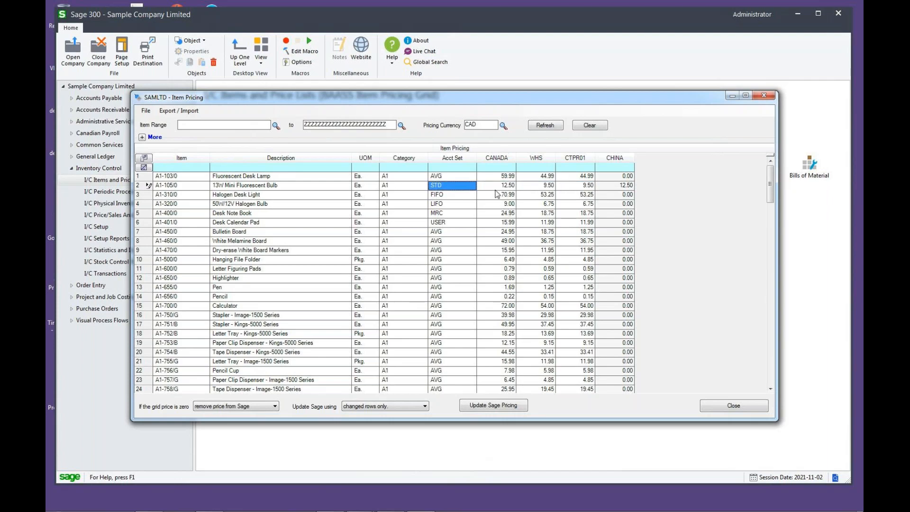
key("Tab")
key("Tab")
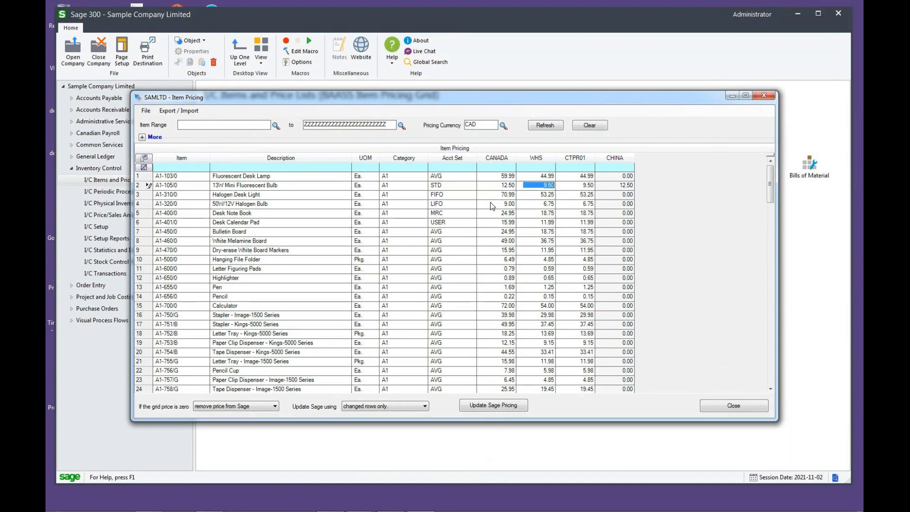
left_click(489, 202)
left_click(505, 204)
left_click(488, 187)
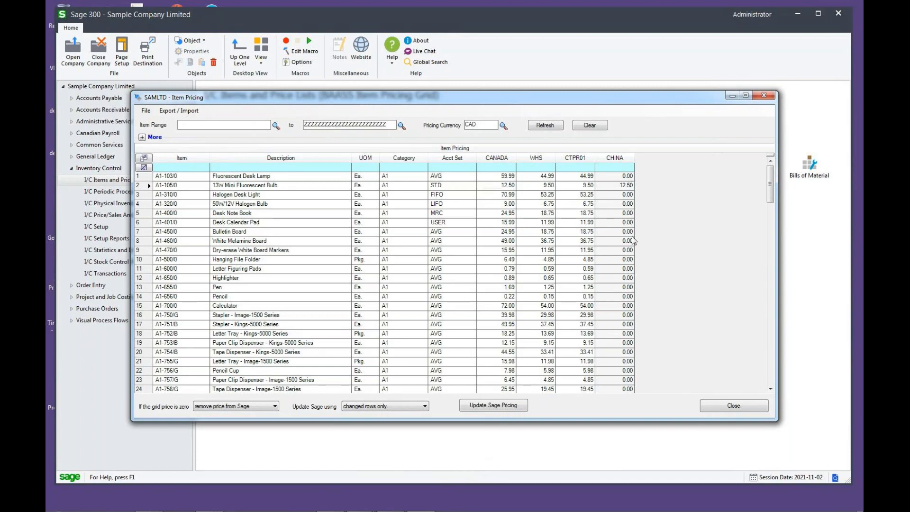
- Update Sage pricing from the grid for changed rows only and accept the confirmation
left_click(497, 408)
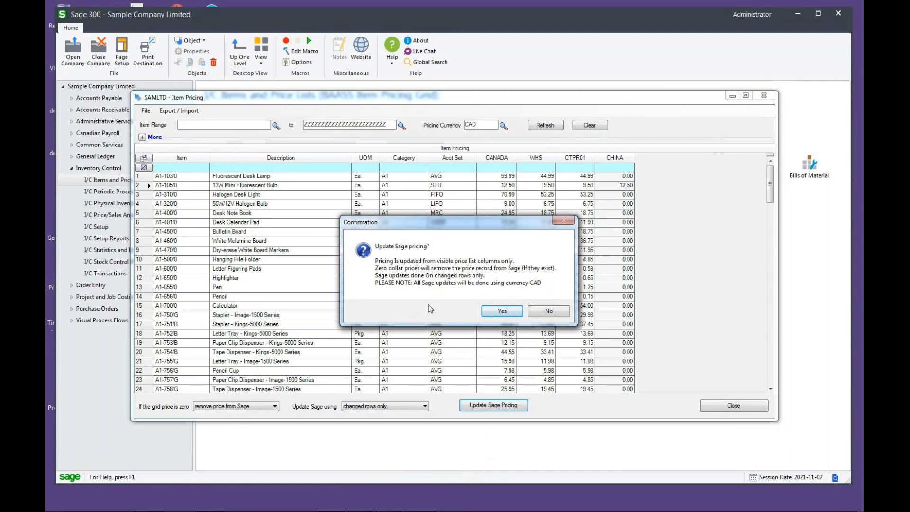
left_click(508, 311)
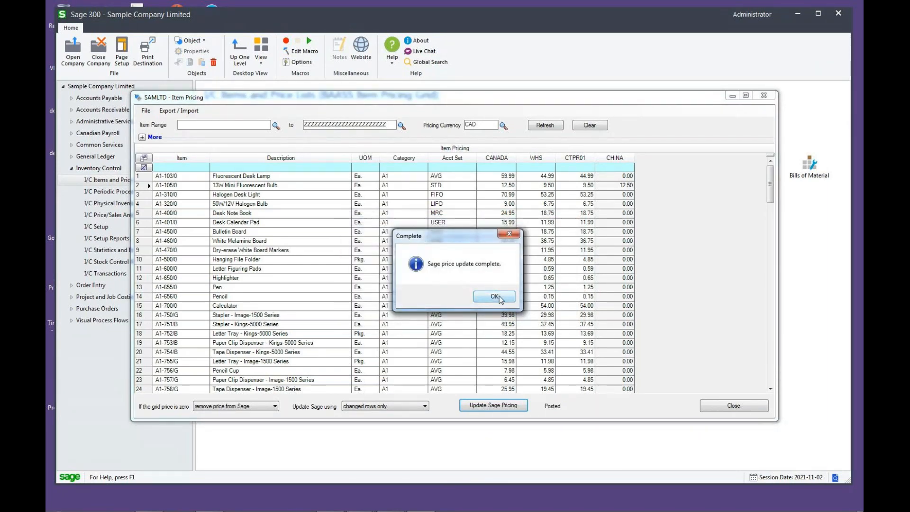
left_click(495, 297)
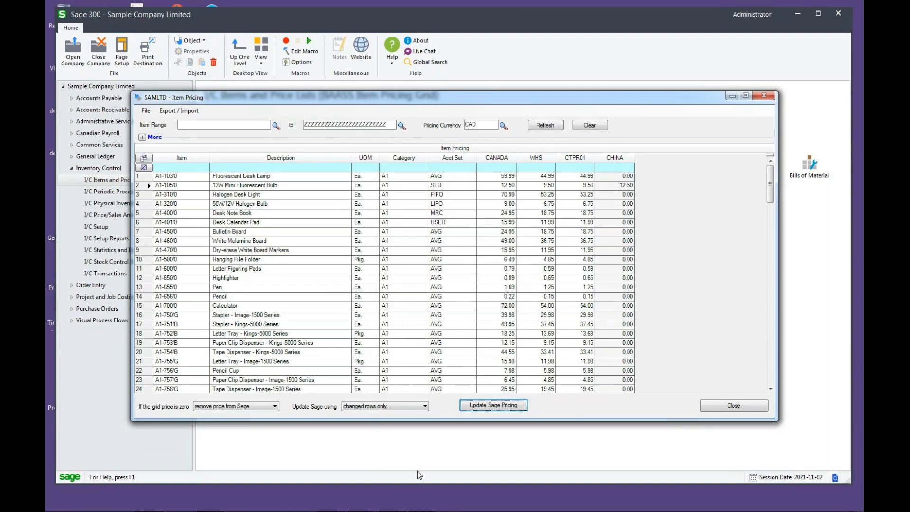
- Reload item A1-105/0 in the I/C Item Pricing window by stepping to the previous item and back
left_click(421, 502)
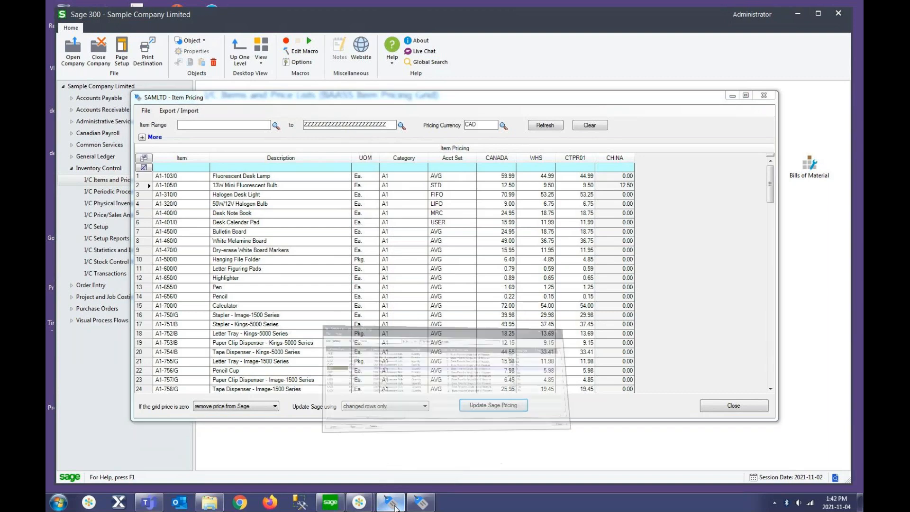
left_click(310, 163)
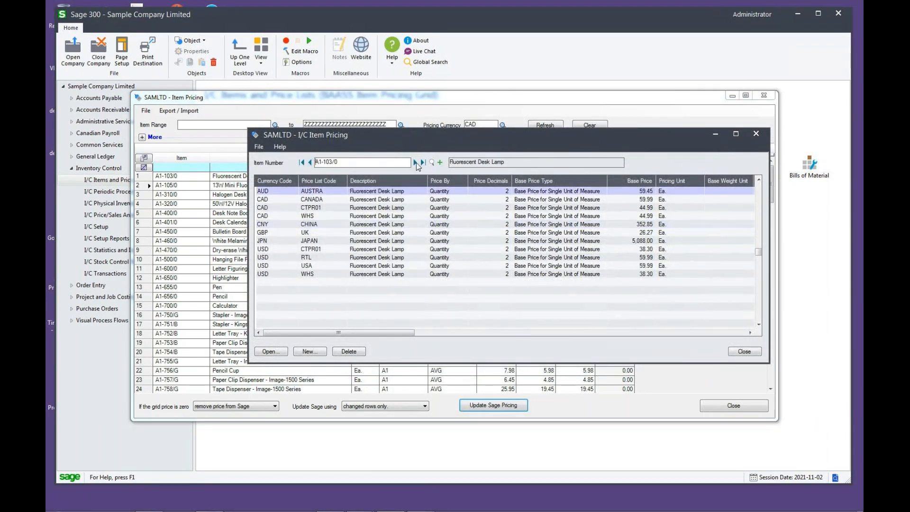
left_click(415, 162)
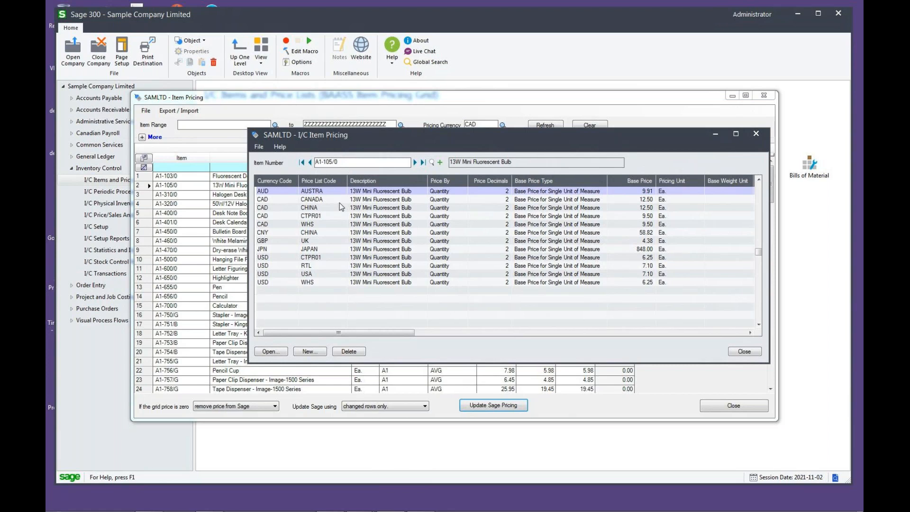
- Examine the currency codes and base prices of item A1-105/0's CAD entries for the CANADA, CHINA and CTPR01 price lists
left_click(280, 202)
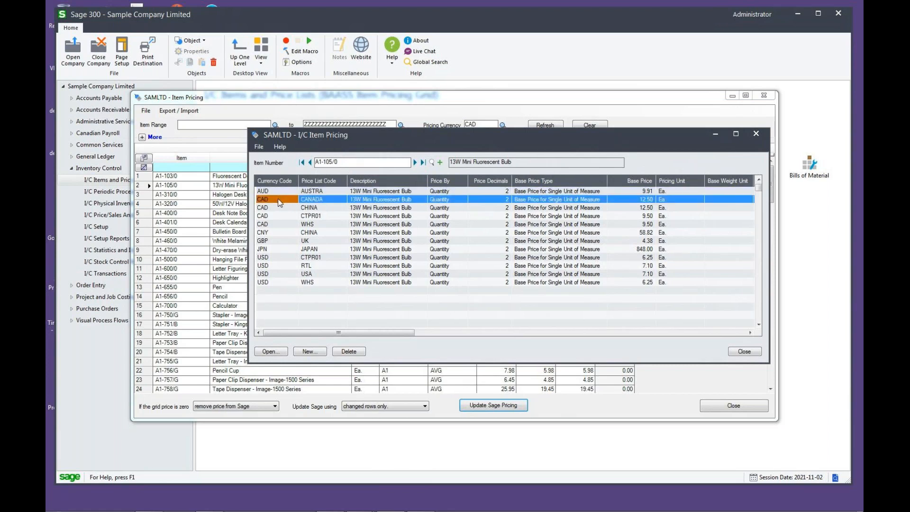
left_click(322, 200)
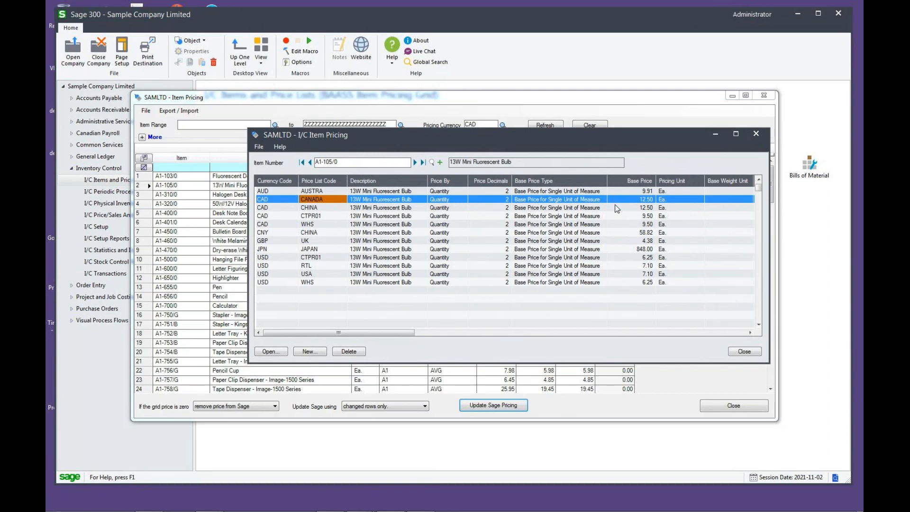
left_click(323, 212)
left_click(276, 207)
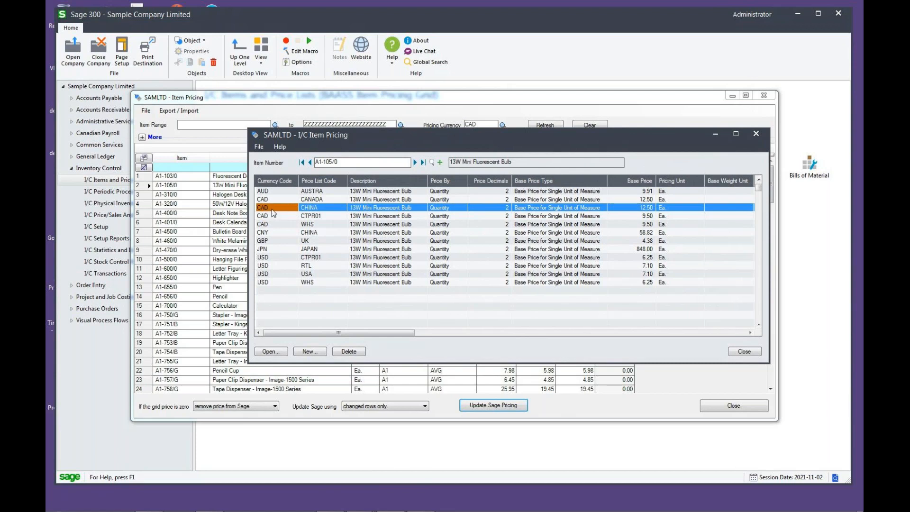
left_click(323, 208)
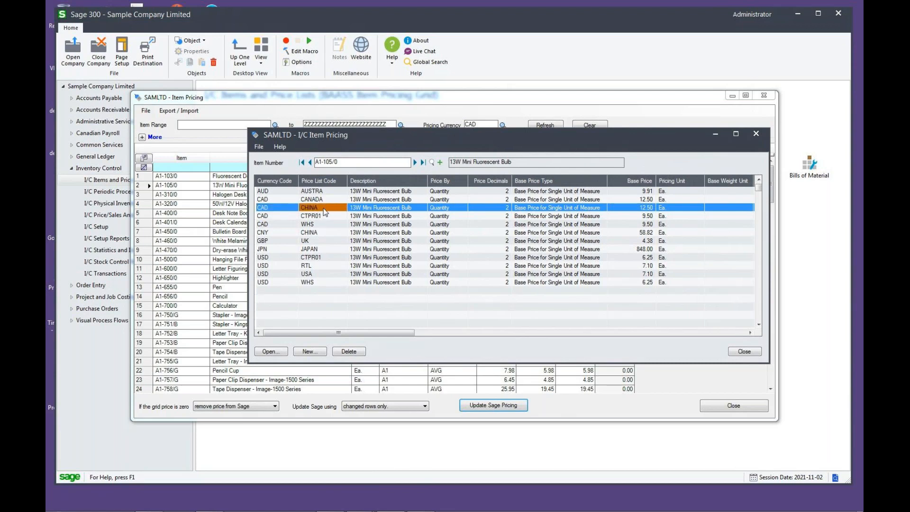
left_click(619, 209)
left_click(612, 216)
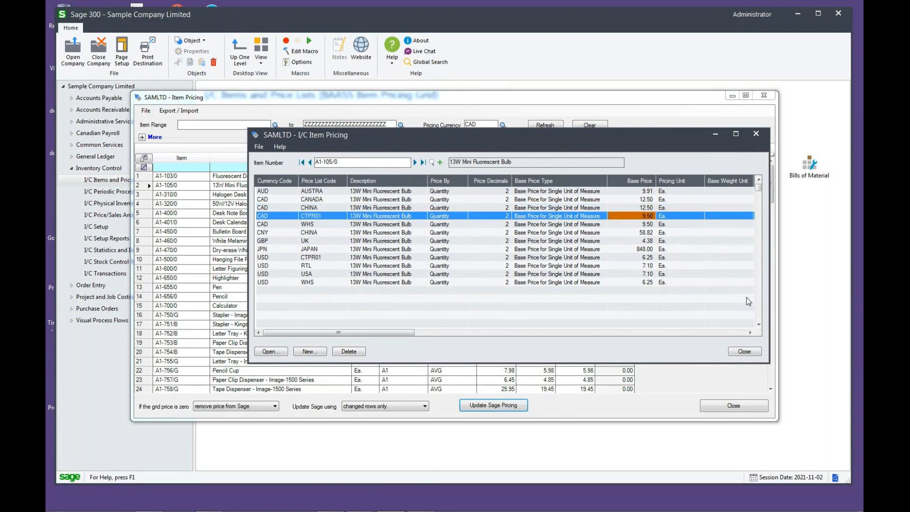
- Minimize the I/C Item Pricing window, filter the pricing grid to category C1 only, and clear that filter again
left_click(715, 134)
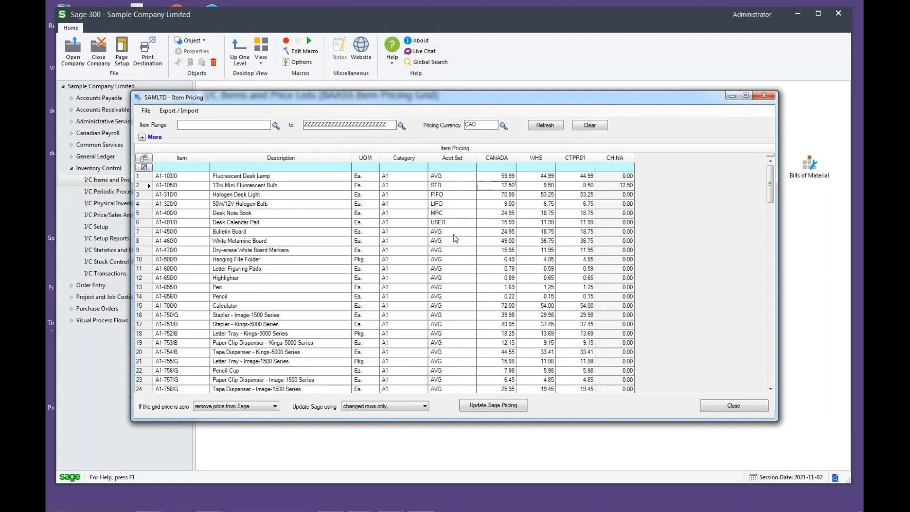
mouse_move(417, 169)
left_click(414, 169)
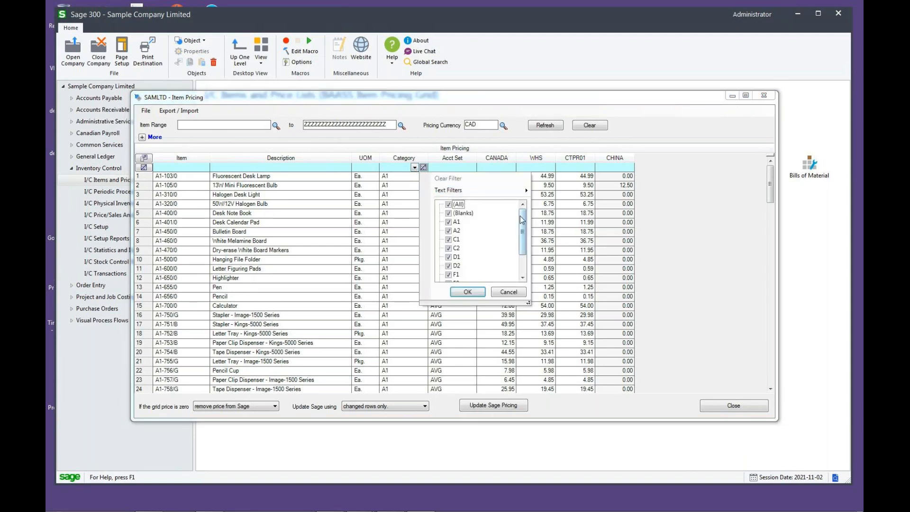
left_click_drag(521, 217, 524, 247)
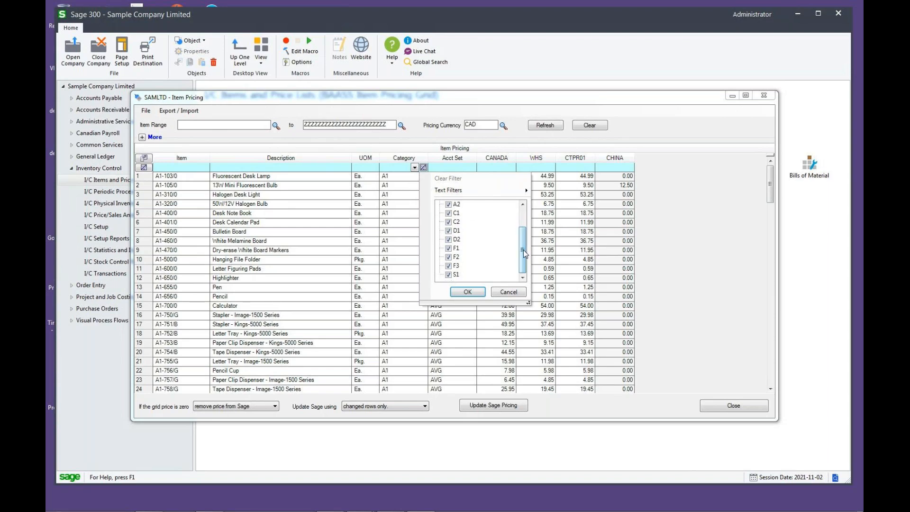
left_click_drag(523, 255, 524, 233)
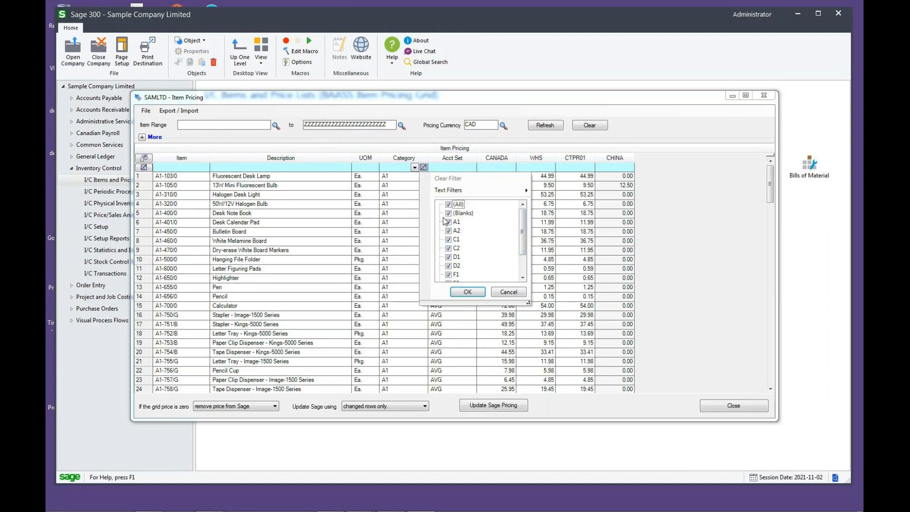
left_click(449, 204)
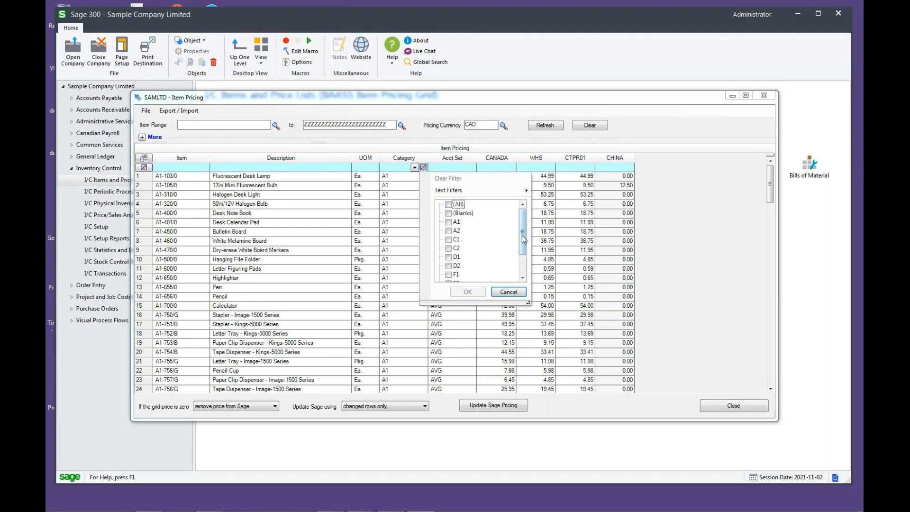
left_click_drag(522, 235, 522, 242)
left_click(449, 232)
left_click(468, 292)
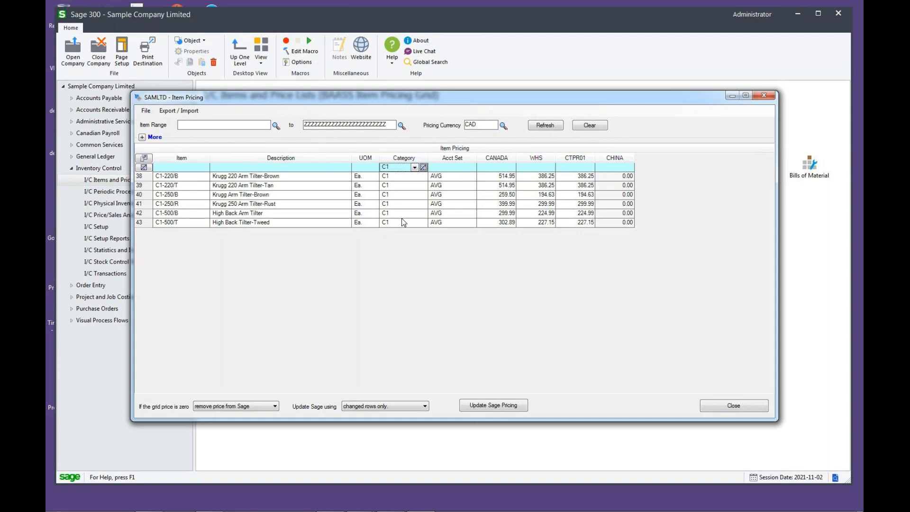
left_click(424, 168)
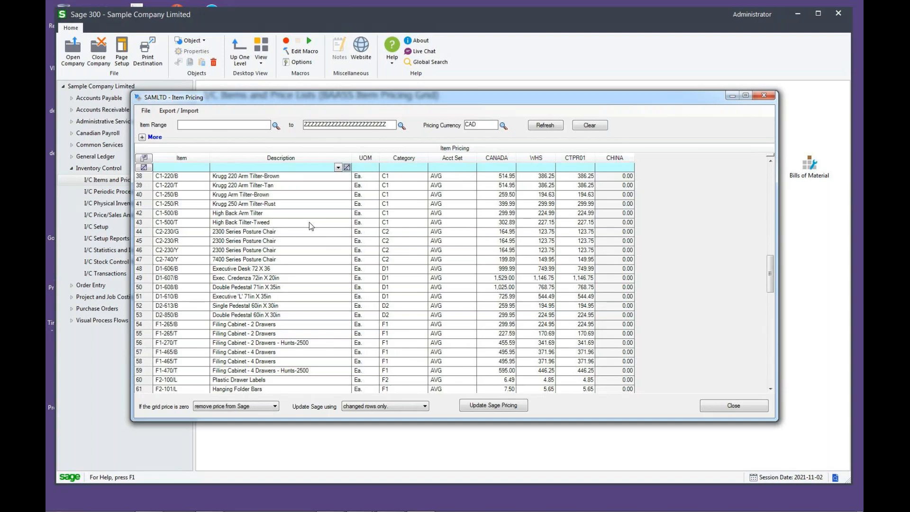
- Filter the grid's item descriptions by "series" and clear the description filter again
type("series")
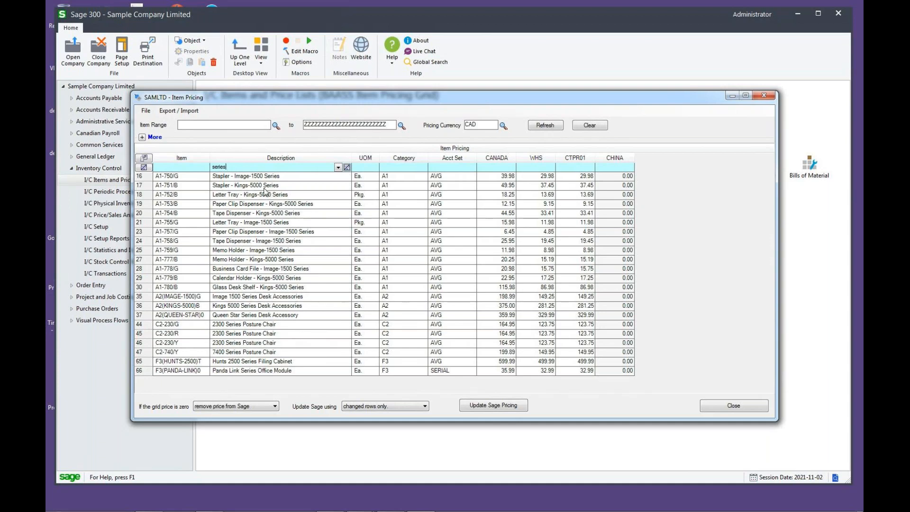
left_click(348, 167)
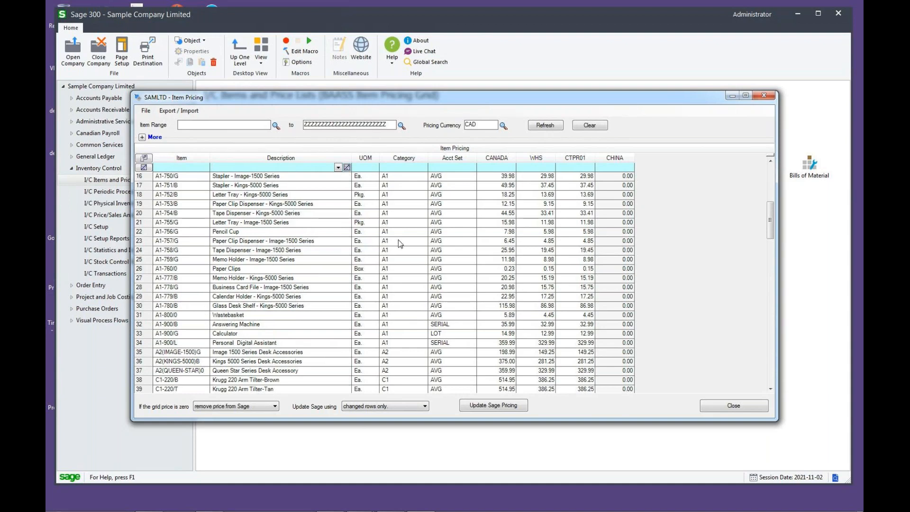
- Filter the pricing grid to show only items in category A1
left_click(415, 167)
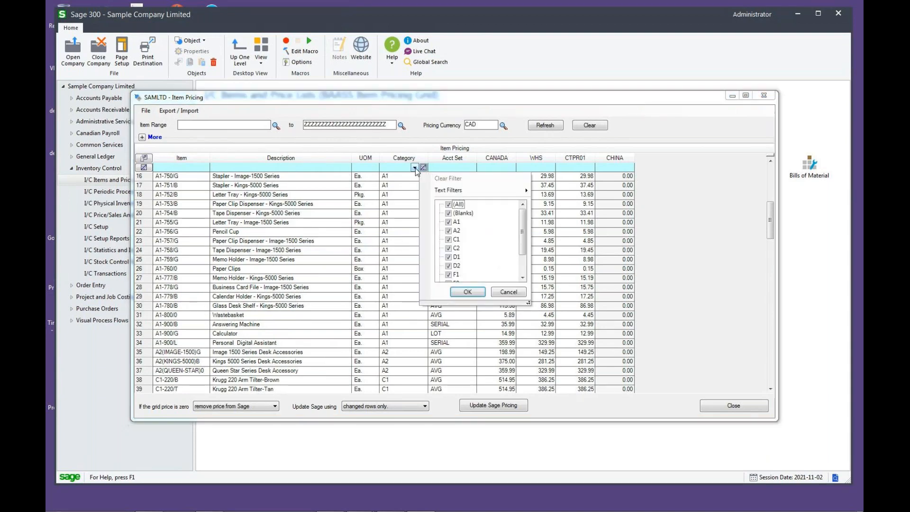
left_click(449, 205)
left_click(449, 222)
left_click(473, 292)
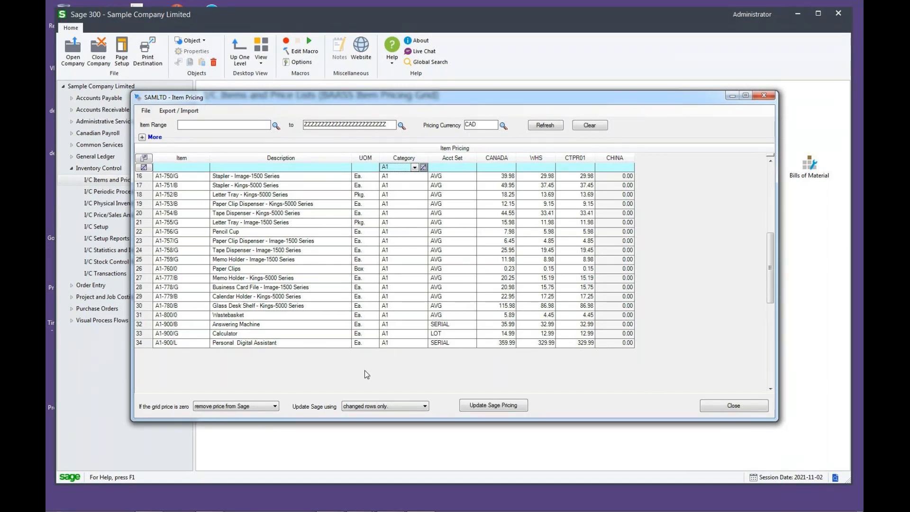
- Export the filtered pricing grid to Excel, bring the ItemPricing.xlsx workbook forward and compare its columns with the grid
left_click(199, 112)
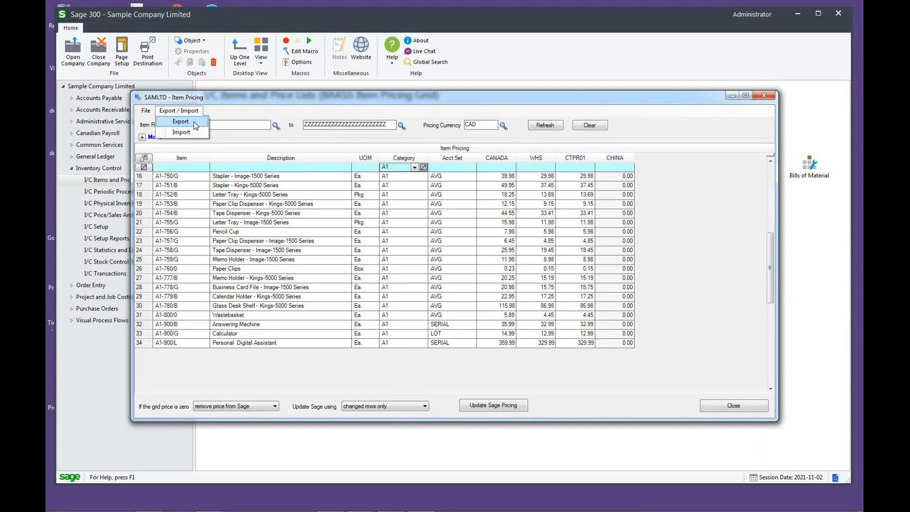
left_click(181, 121)
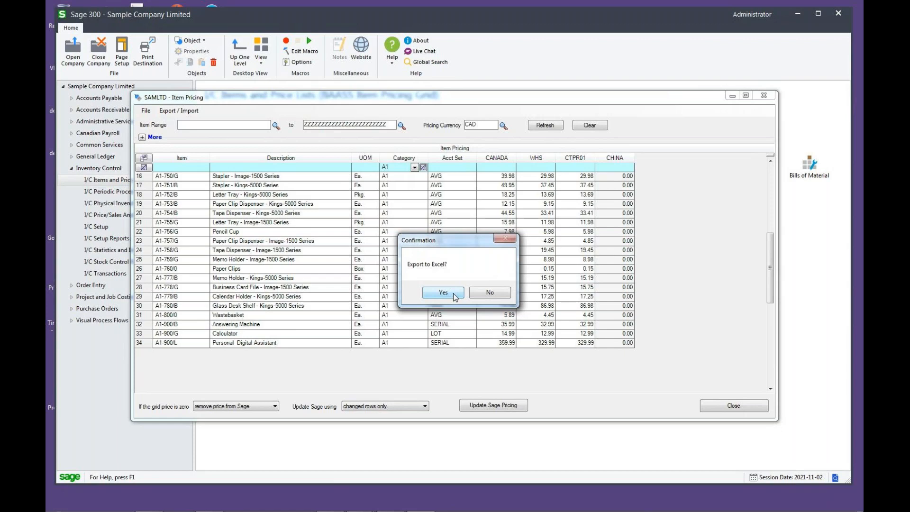
left_click(453, 293)
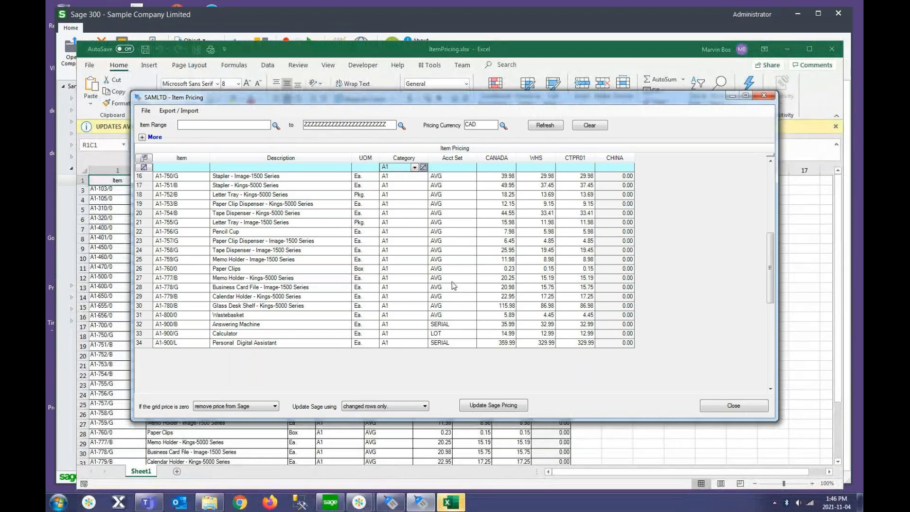
left_click(596, 49)
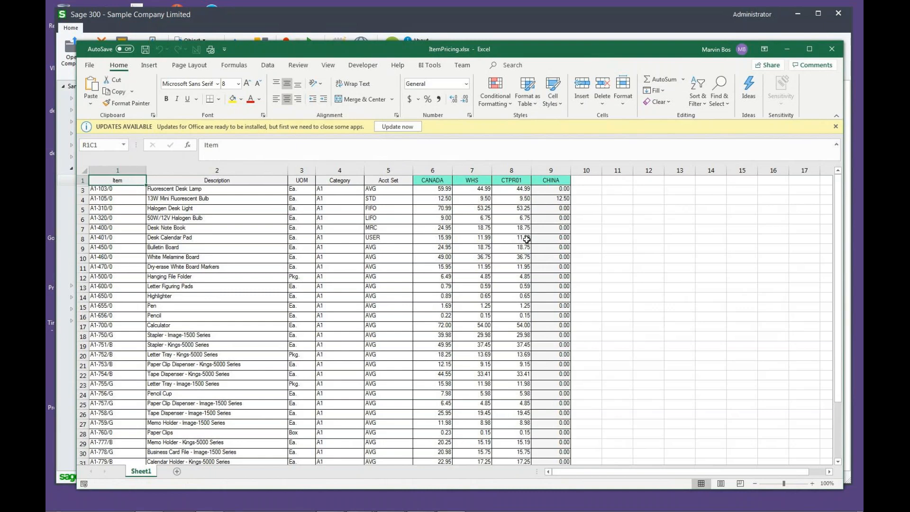
left_click_drag(602, 53, 612, 198)
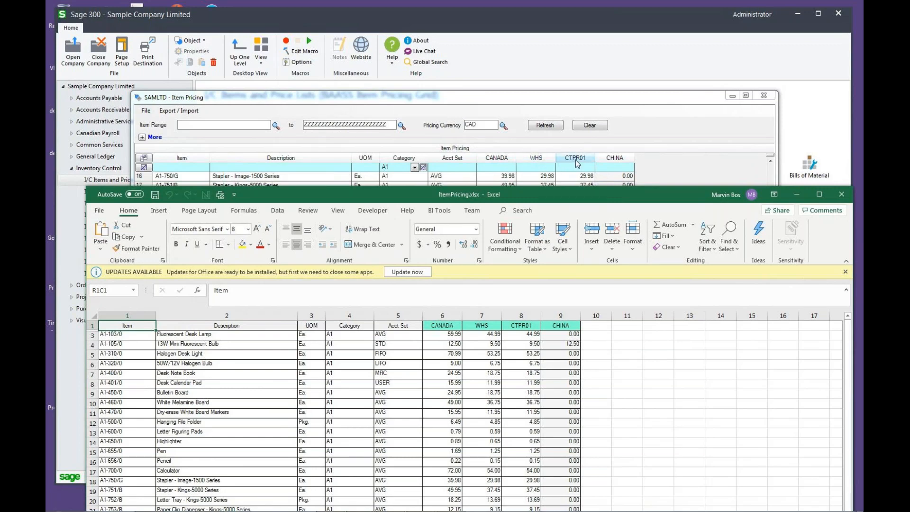
left_click_drag(578, 189, 569, 56)
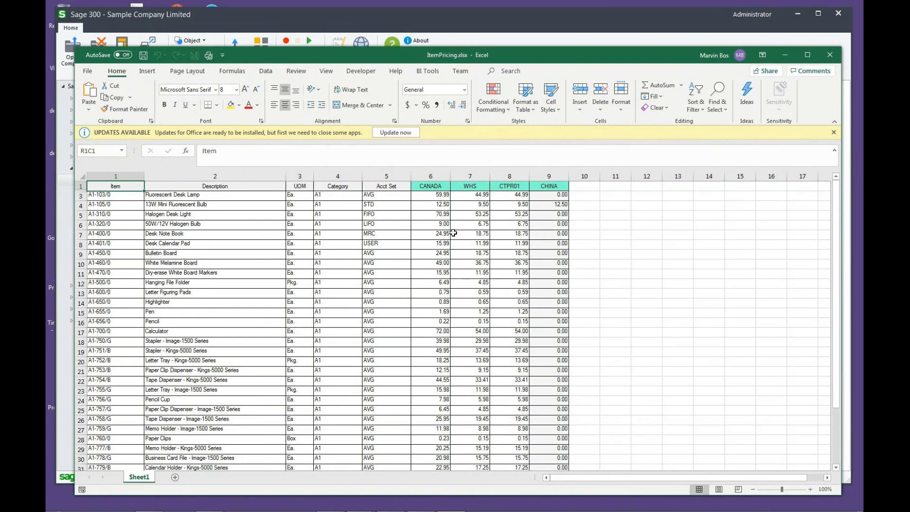
- Set the CANADA prices in the workbook to 65 for A1-103/0, 15 for A1-105/0, 75 for A1-310/0 and 12 for A1-320/0
left_click(428, 195)
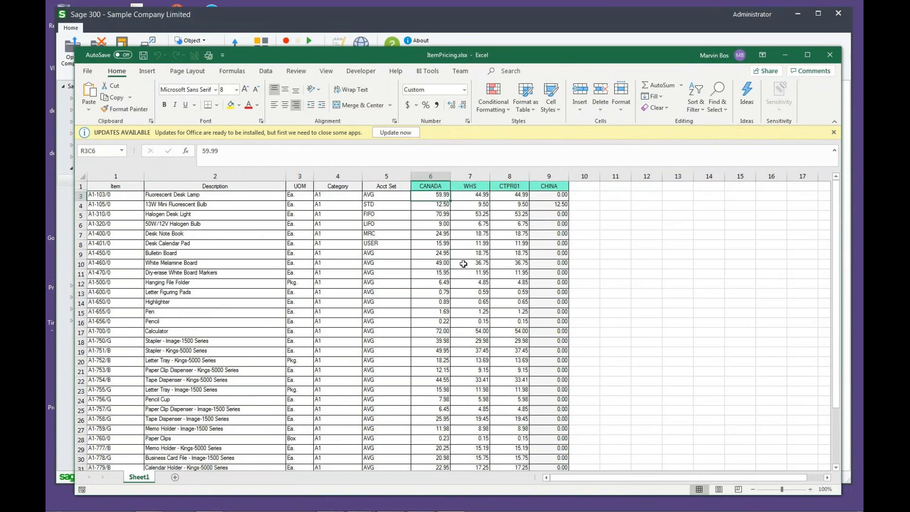
key("Down")
key("Down")
key("Down")
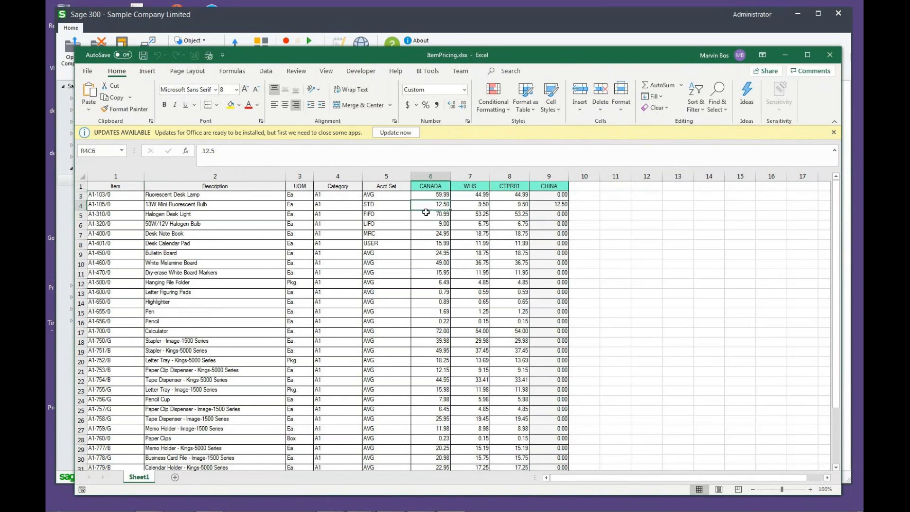
left_click(427, 197)
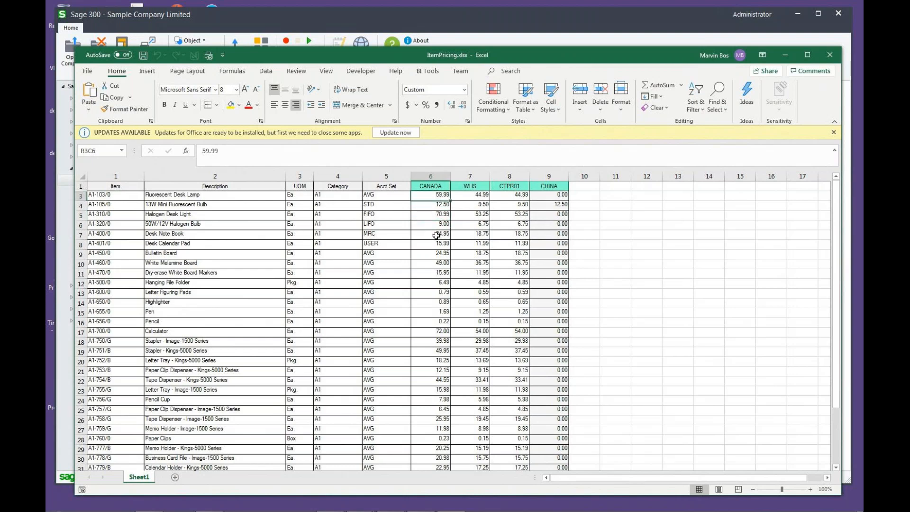
key("Return")
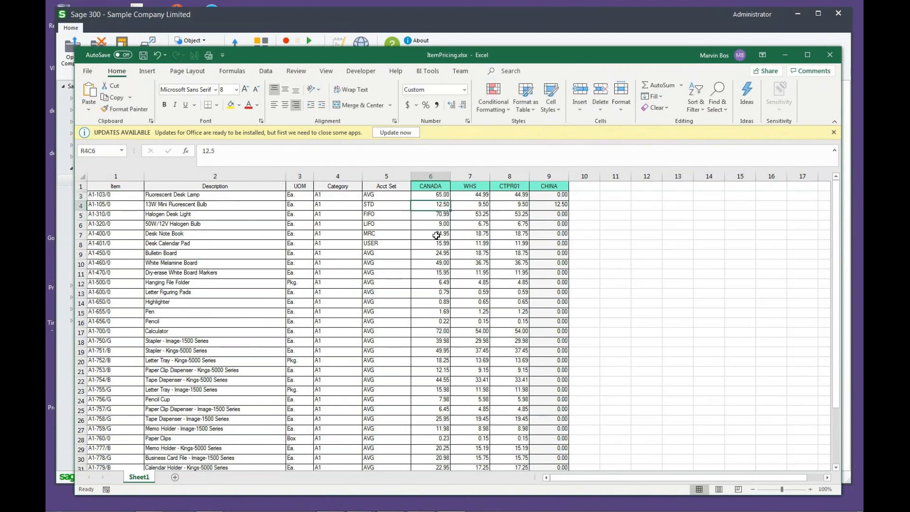
type("15")
key("Return")
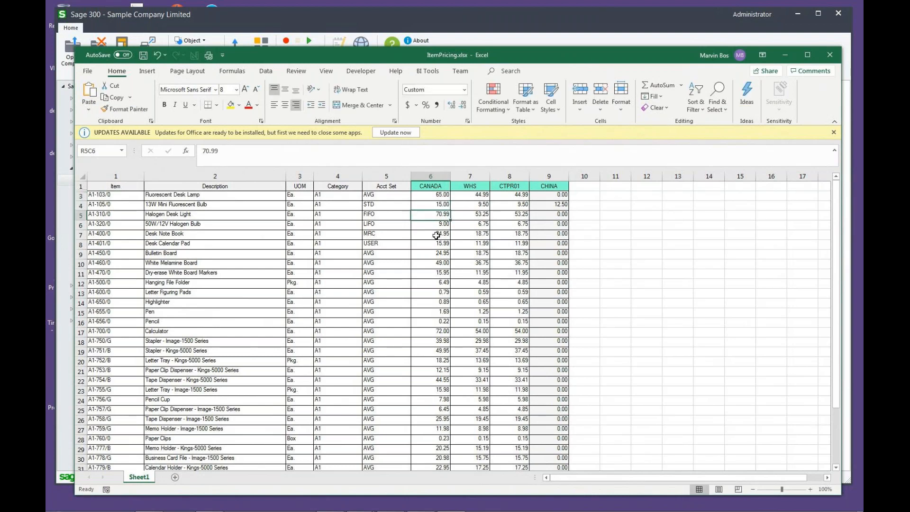
type("75")
key("Return")
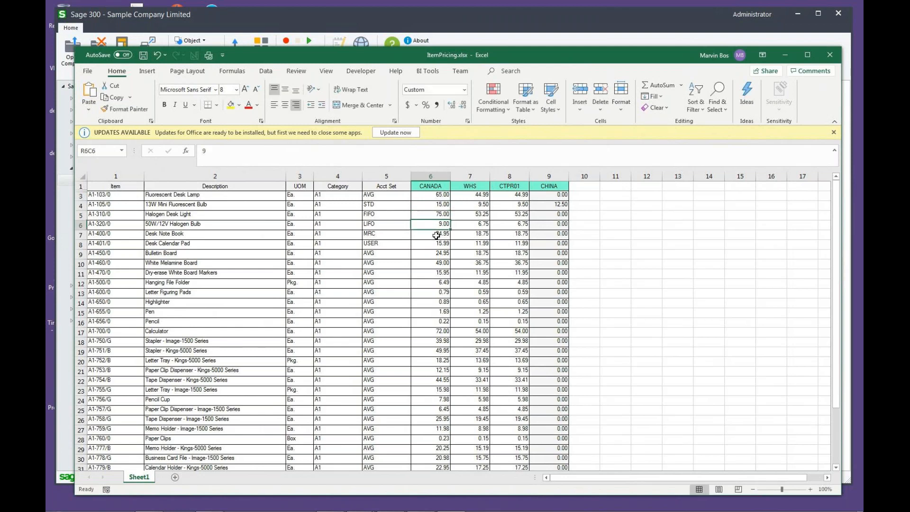
type("12")
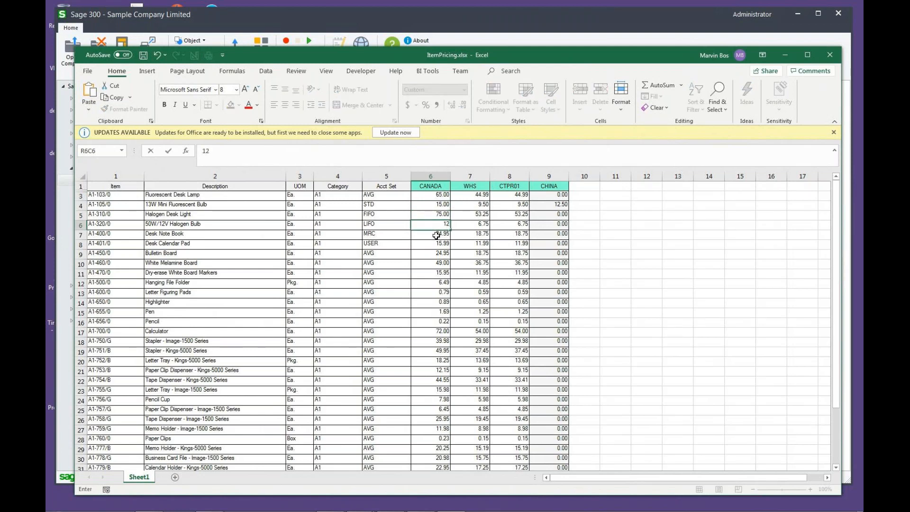
key("Return")
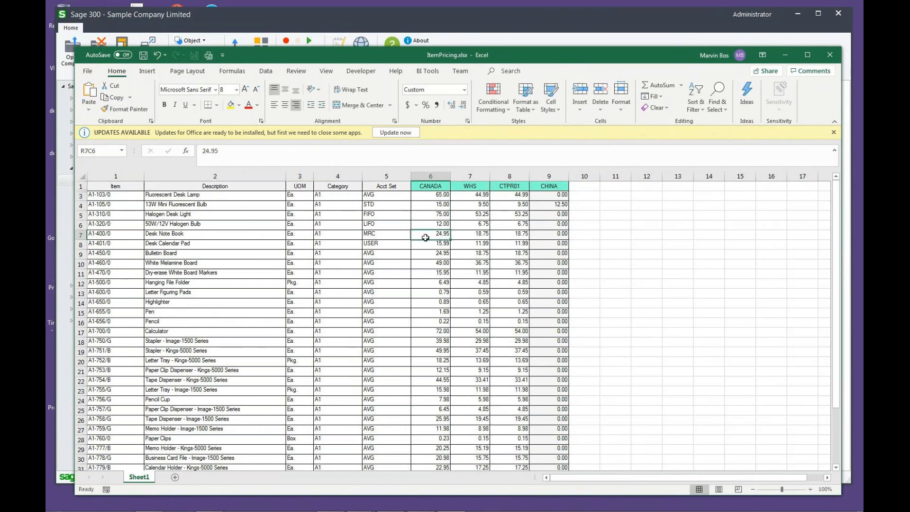
- Save and close the edited workbook, and import ItemPricing.xlsx back into the Item Pricing grid
left_click(143, 56)
left_click(831, 55)
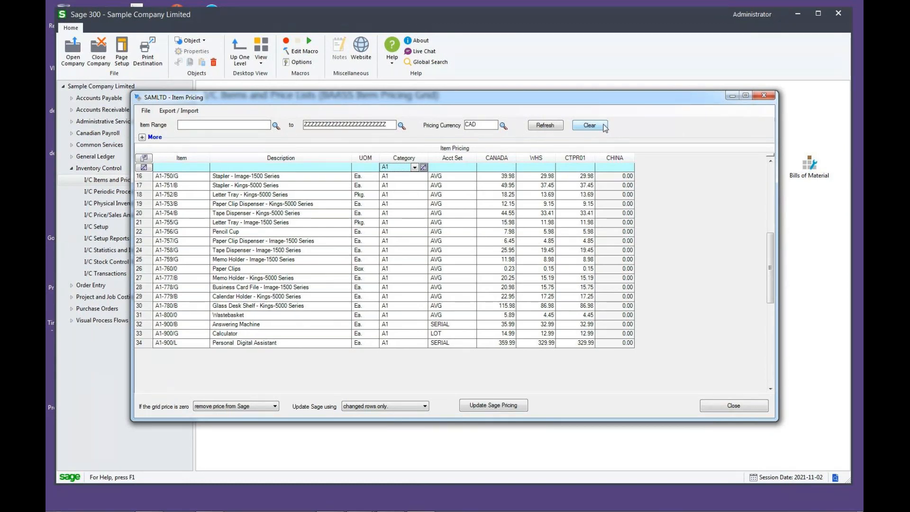
left_click_drag(772, 264, 773, 183)
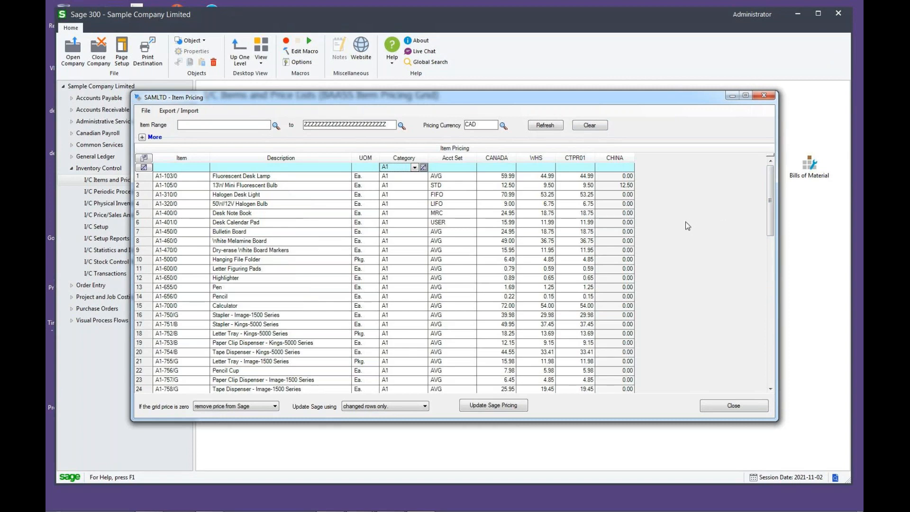
left_click(180, 112)
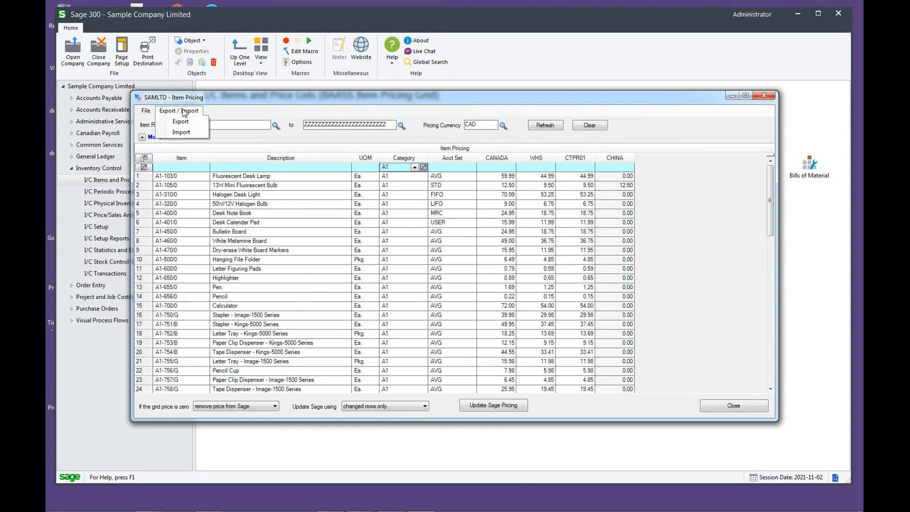
left_click(185, 133)
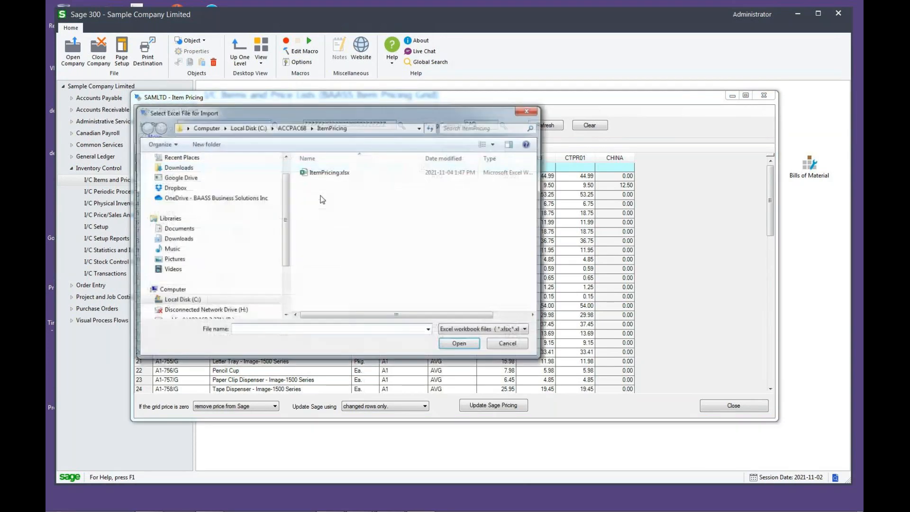
double_click(337, 173)
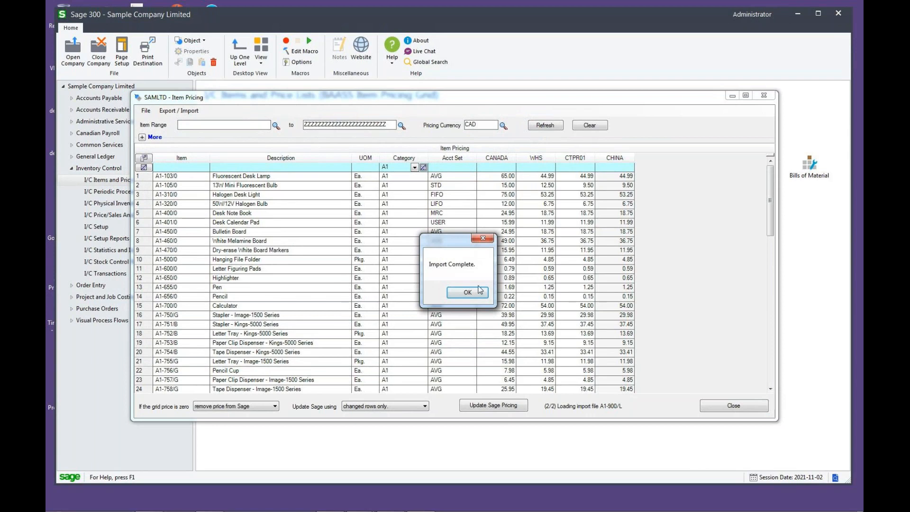
left_click(467, 293)
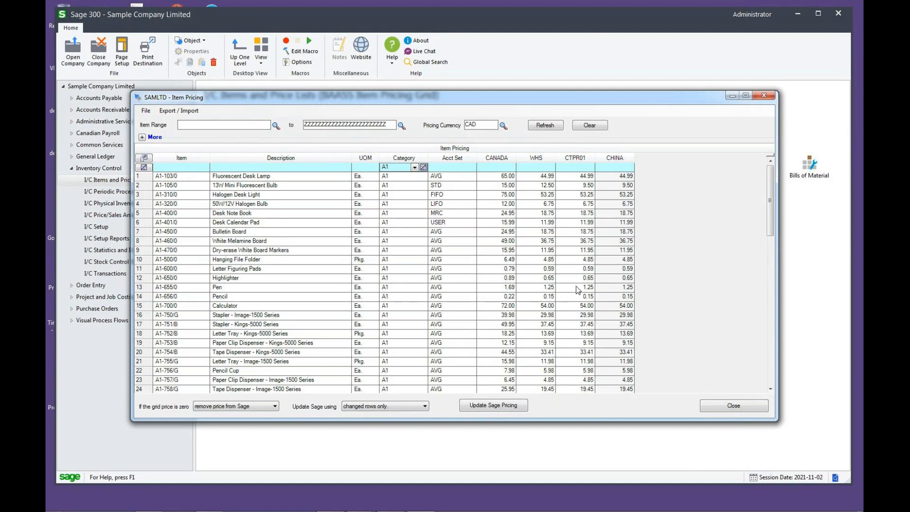
- Review the imported CANADA prices of the first four items in the grid
left_click(485, 178)
left_click(484, 194)
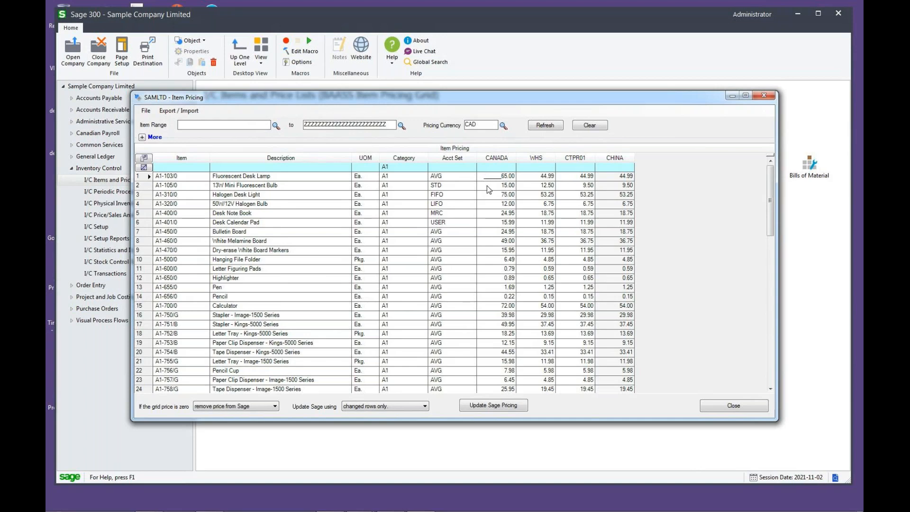
left_click(492, 194)
left_click(490, 205)
- Update Sage pricing in CAD from the imported grid for changed rows only and acknowledge completion
left_click(504, 406)
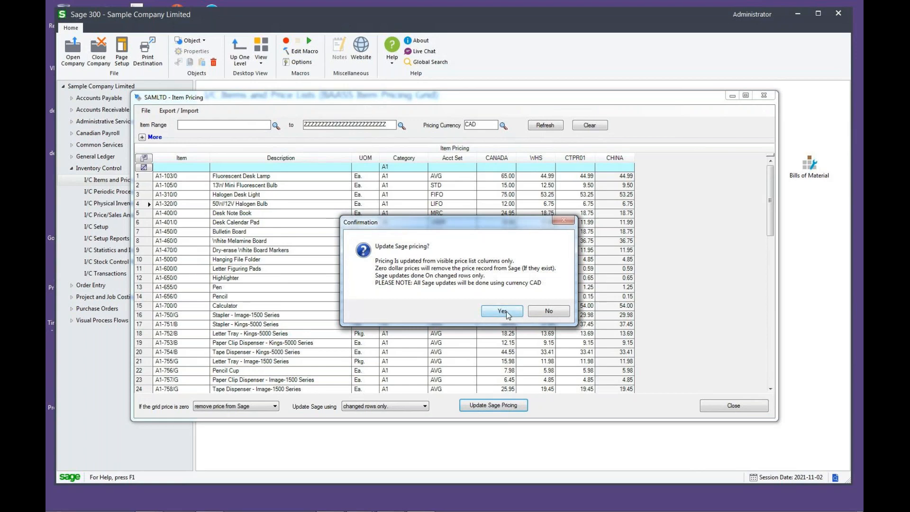
left_click(502, 311)
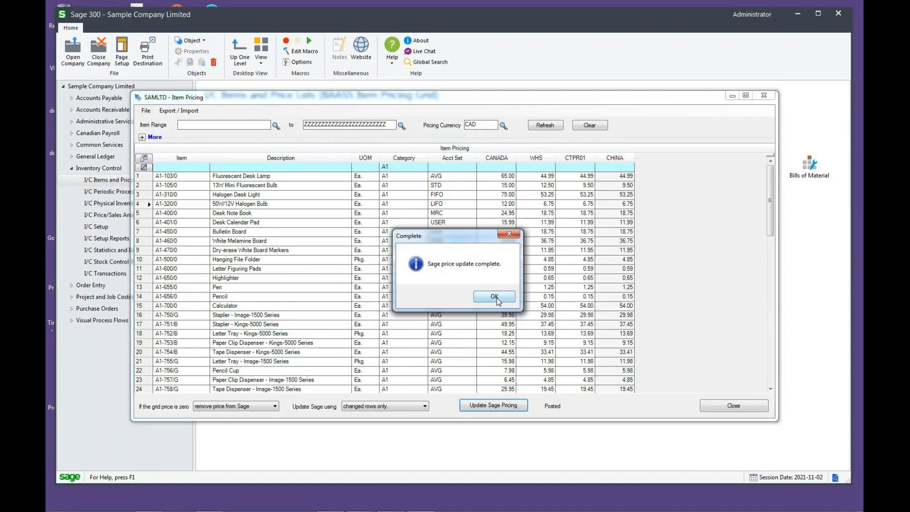
left_click(496, 298)
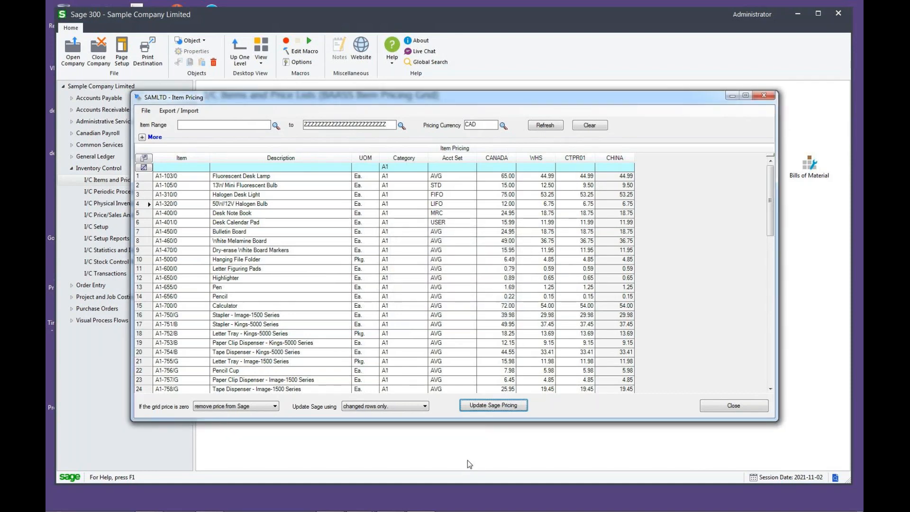
- Switch to the I/C Item Pricing window and check the CAD price for item A1-103/0 on the CANADA price list
left_click(397, 506)
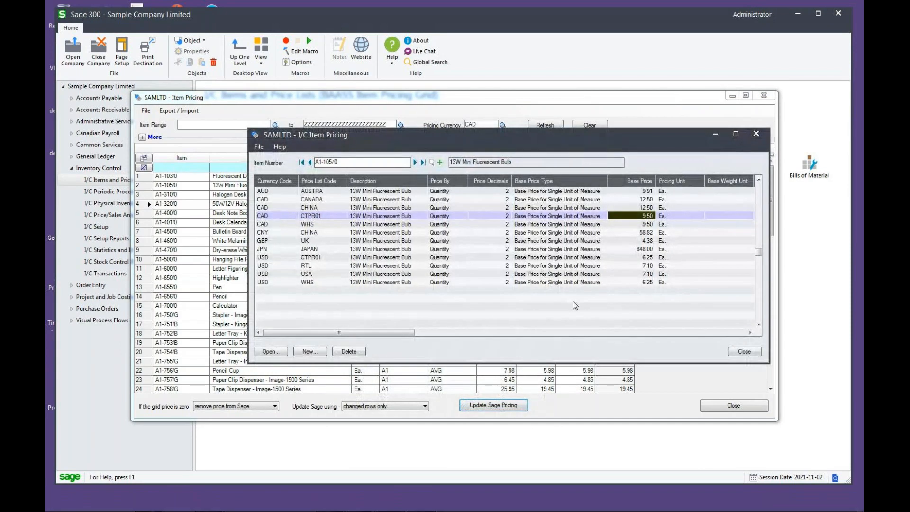
left_click(310, 163)
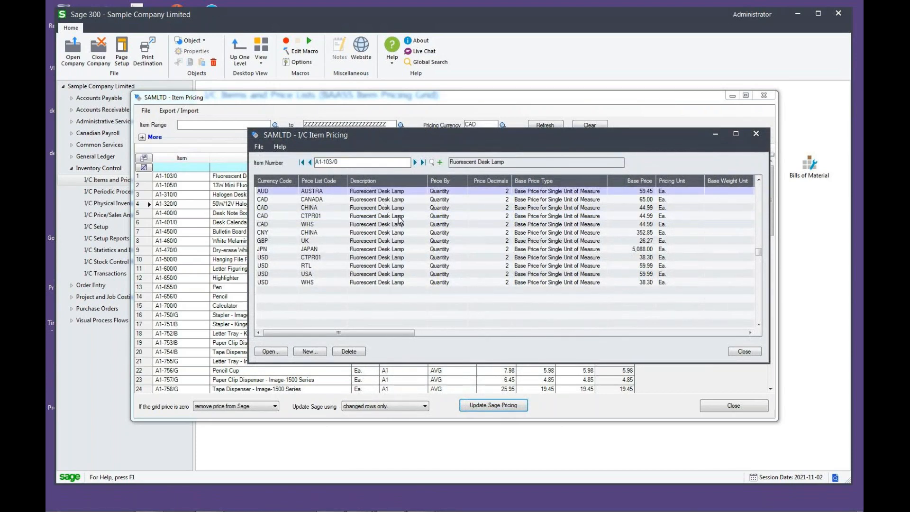
left_click_drag(420, 139, 392, 137)
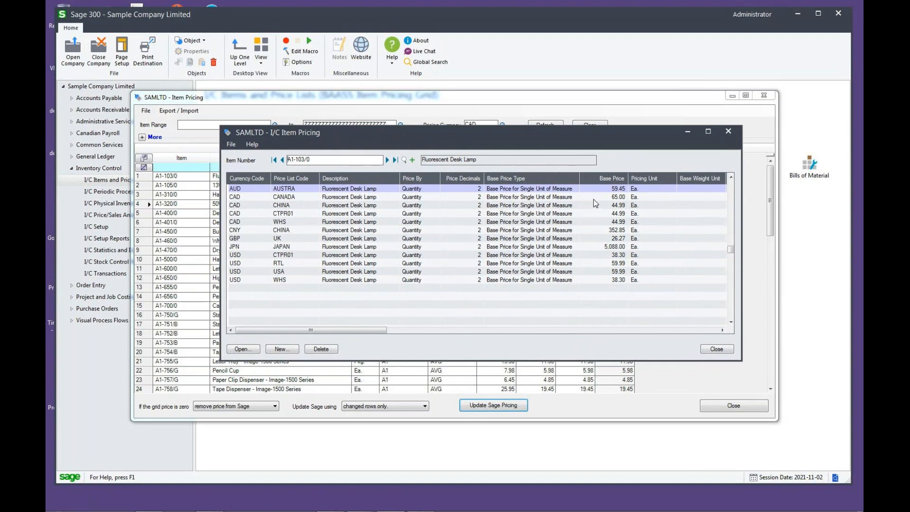
left_click(304, 196)
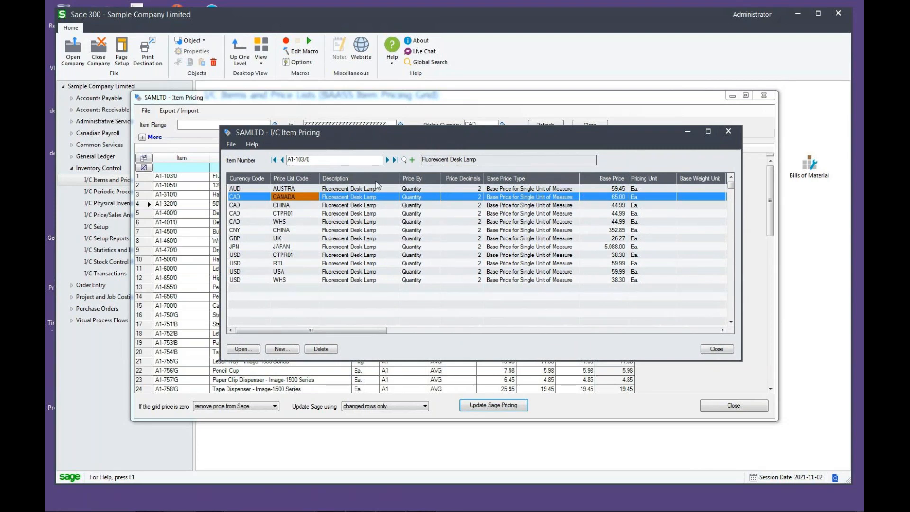
- Check the CANADA base prices of items A1-105/0, A1-310/0 and A1-320/0, and minimize the I/C Item Pricing window
left_click(388, 160)
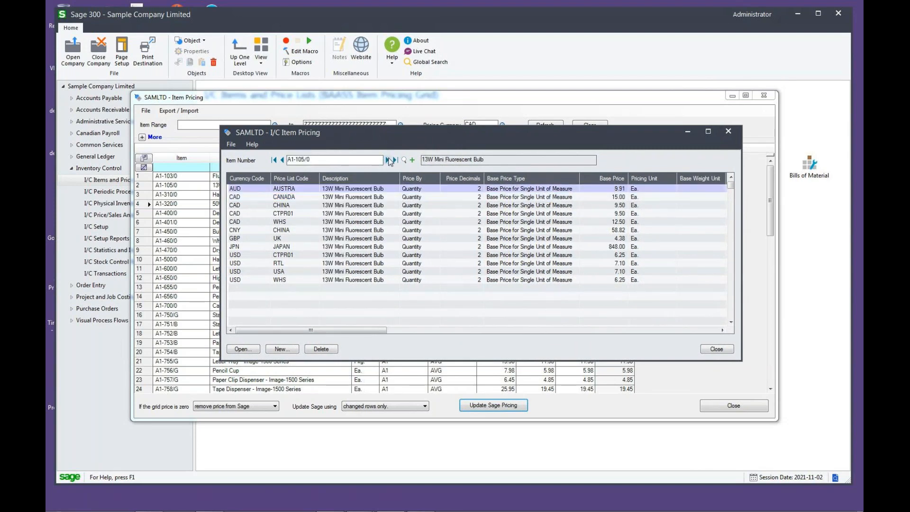
left_click(388, 161)
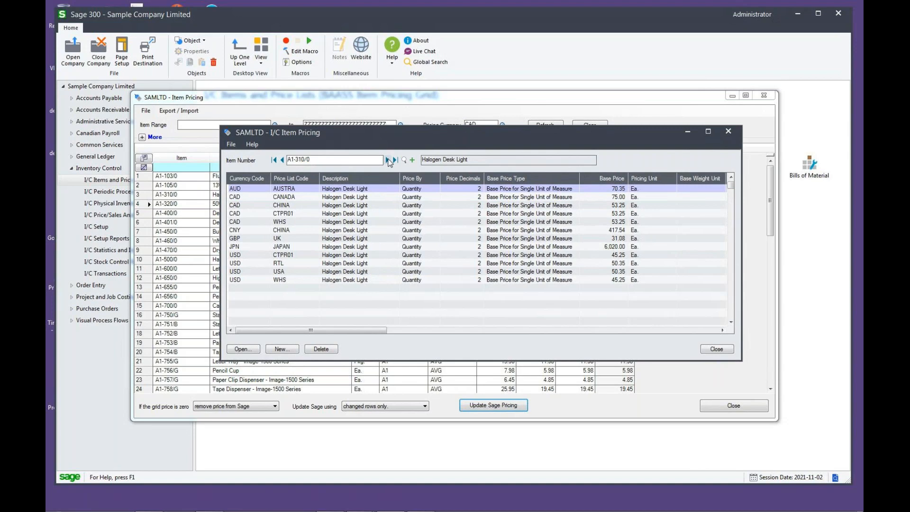
left_click(388, 160)
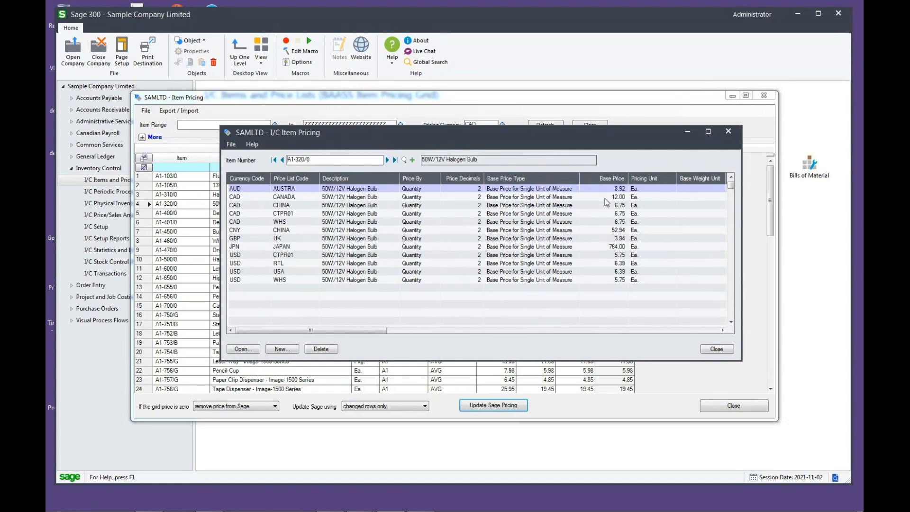
left_click(687, 132)
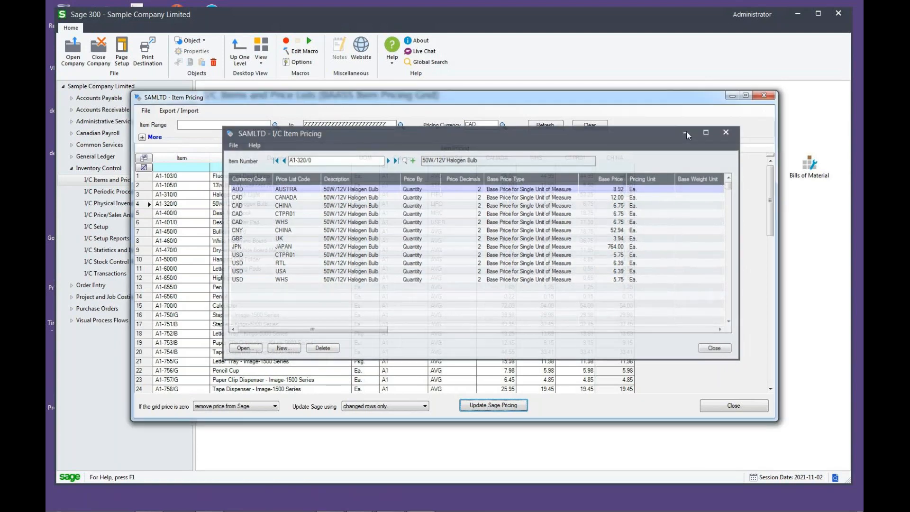
- Compare the posted CANADA prices with those of the first four items in the Item Pricing grid
left_click(481, 177)
left_click(483, 195)
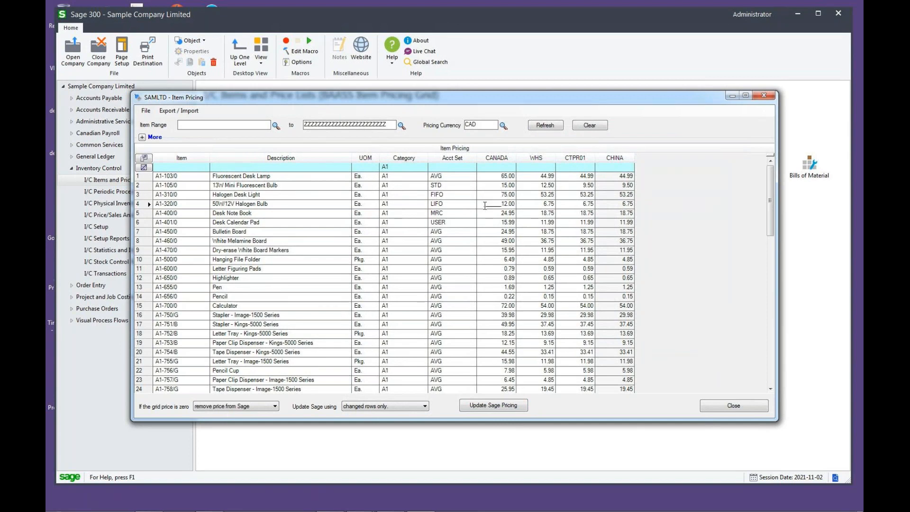
left_click(490, 188)
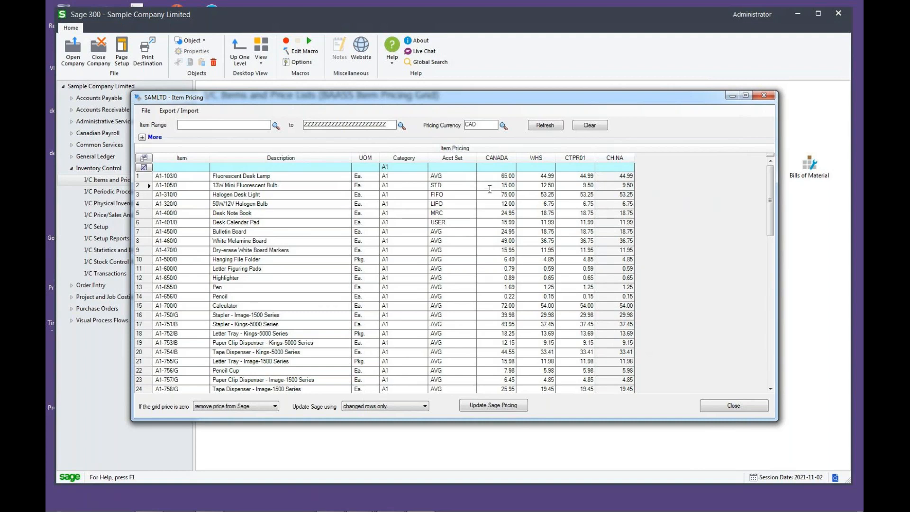